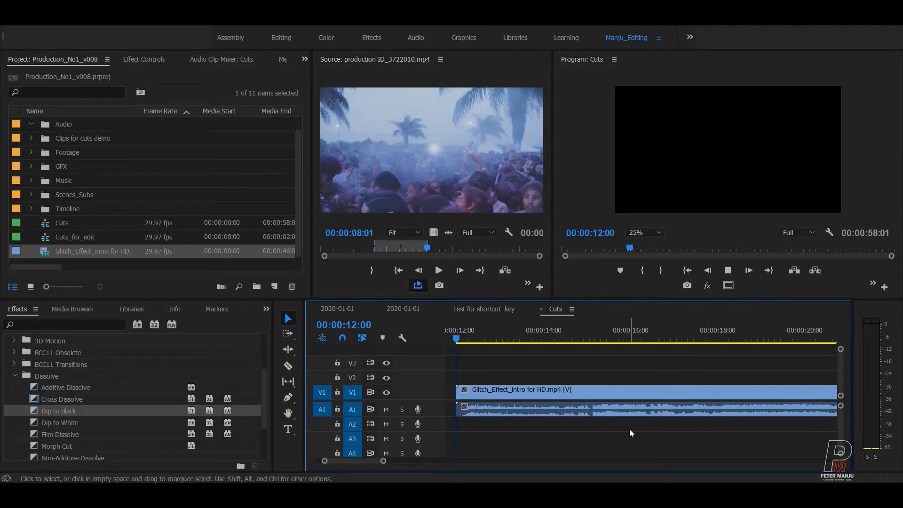
Play the Cuts sequence from 00:00:12:00 and replay the passage around 00:00:20:00 to look for a cut point
key("space")
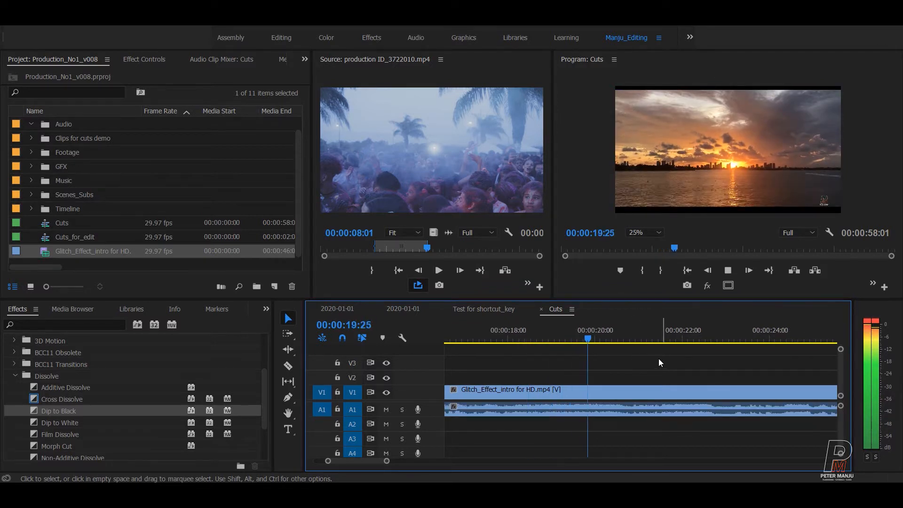
left_click_drag(650, 336, 601, 340)
key("space")
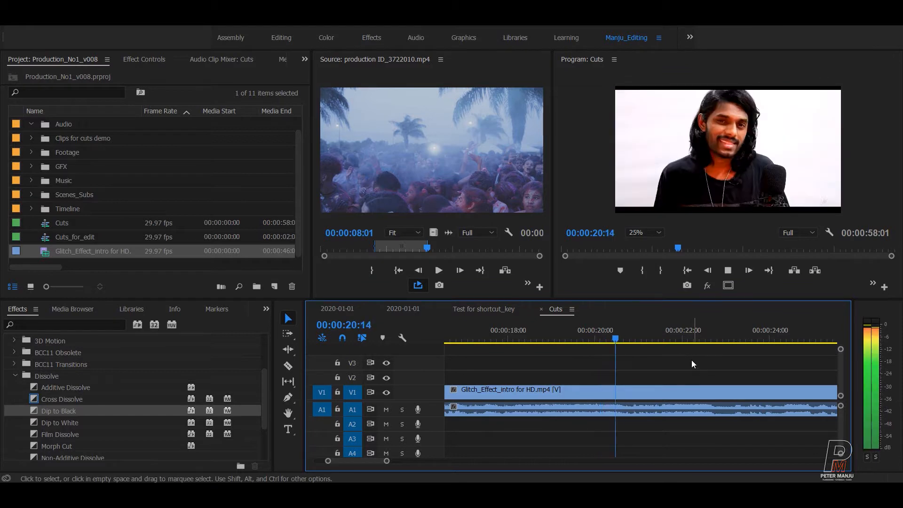
left_click_drag(642, 341, 604, 345)
key("space")
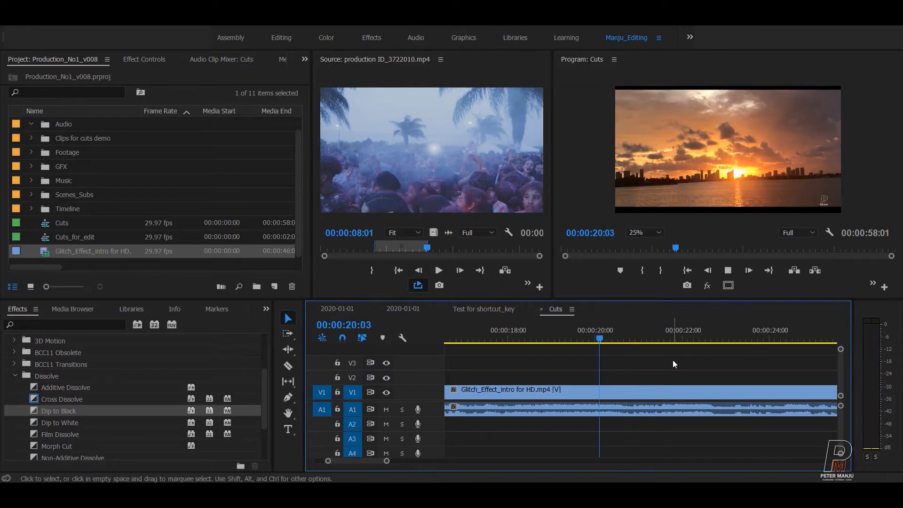
key("space")
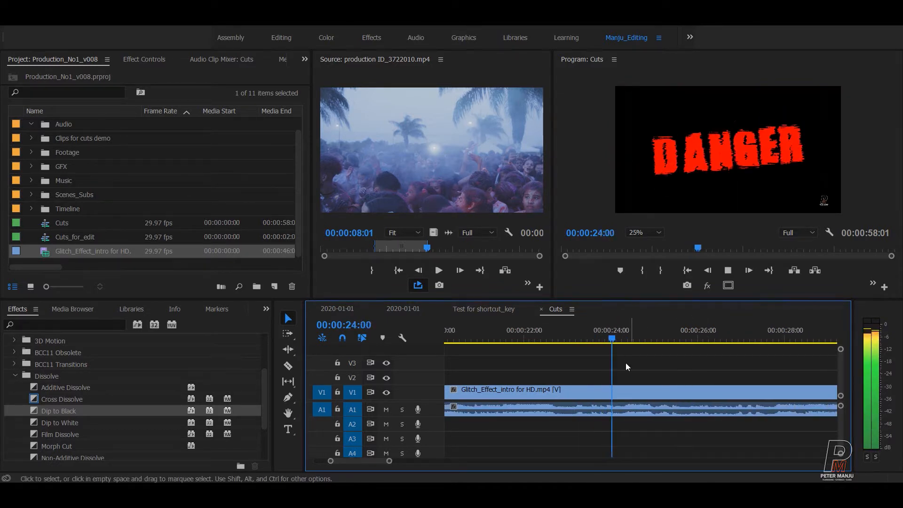
Cut only the audio of the Glitch_Effect_intro clip on A1 at 00:00:23:00, leaving the V1 video uncut
left_click_drag(612, 340, 555, 348)
key("space")
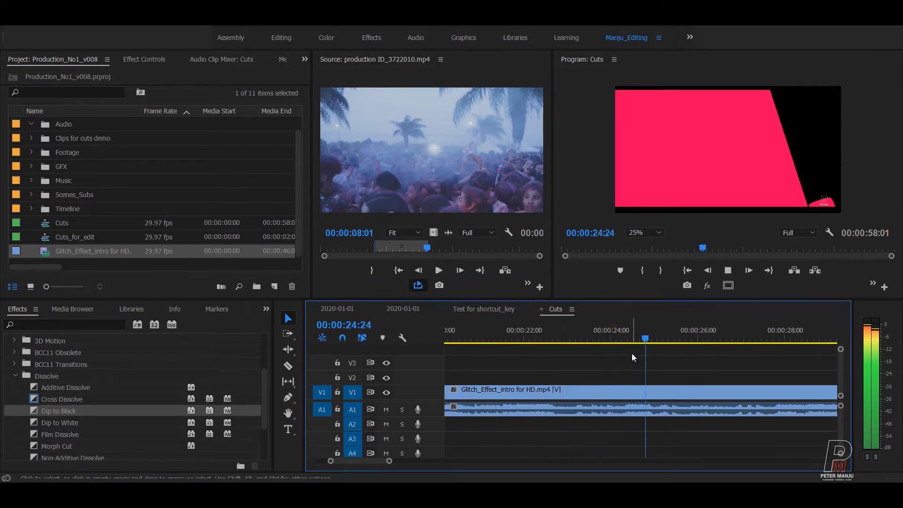
left_click(571, 340)
mouse_move(560, 345)
left_mouse_down()
mouse_move(538, 346)
mouse_move(567, 339)
left_mouse_up()
key("space")
left_click(590, 337)
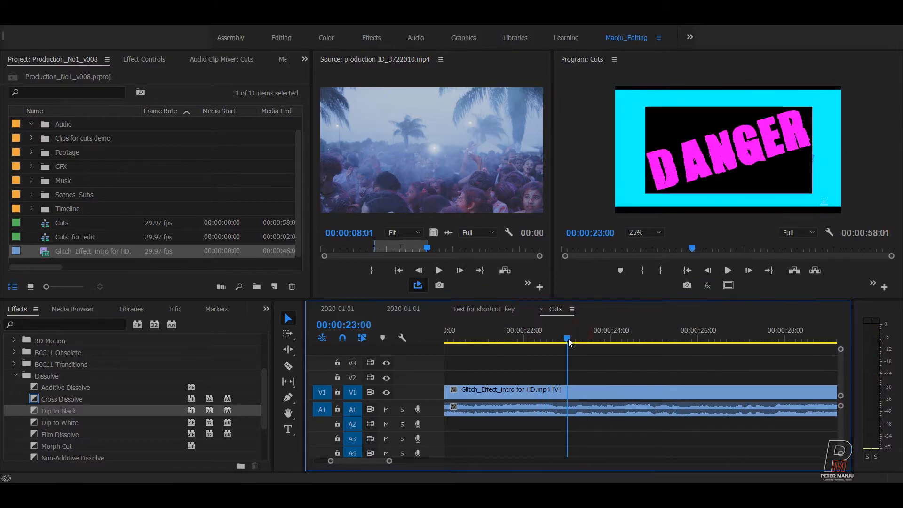
left_click(572, 396)
left_click(577, 448)
left_click(574, 408, "alt")
key("ctrl+k")
left_click(617, 444)
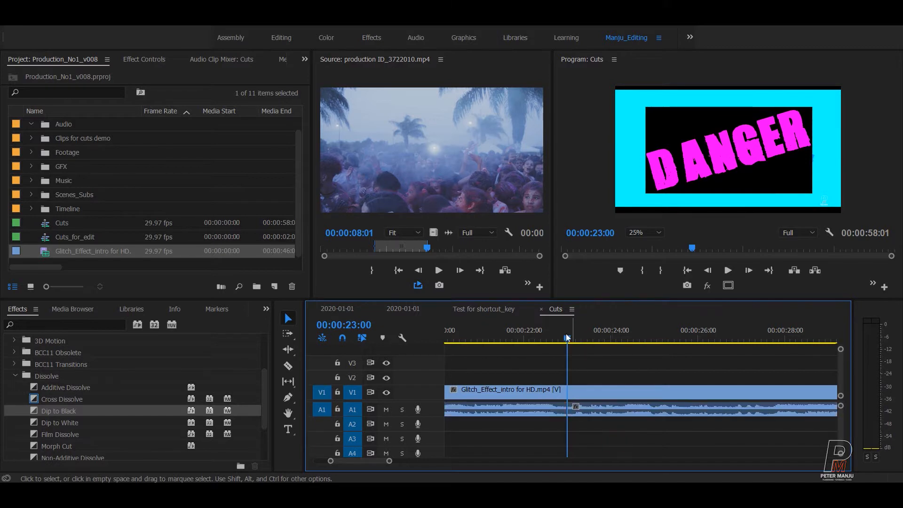
Cut both the video and audio of the Glitch_Effect_intro clip at 00:00:24:29
left_click_drag(566, 332, 578, 331)
key("space")
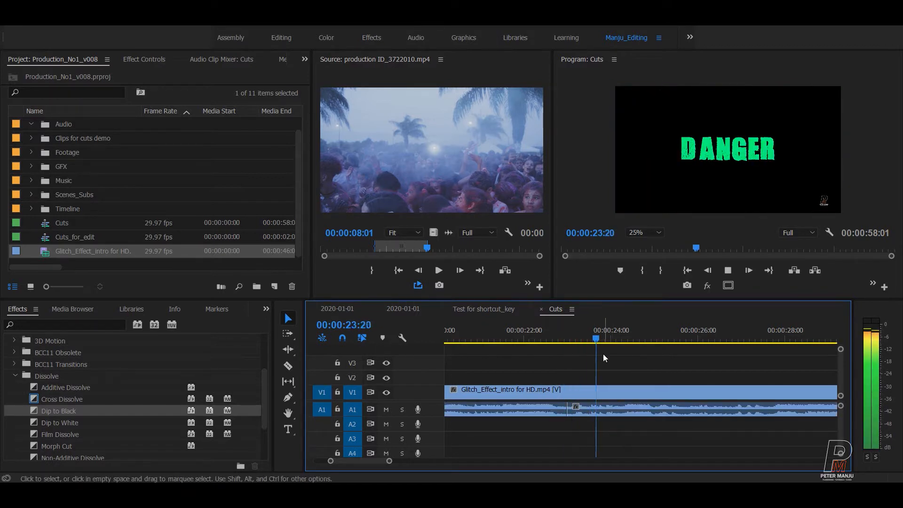
left_click(655, 333)
key("Left")
left_click(667, 389)
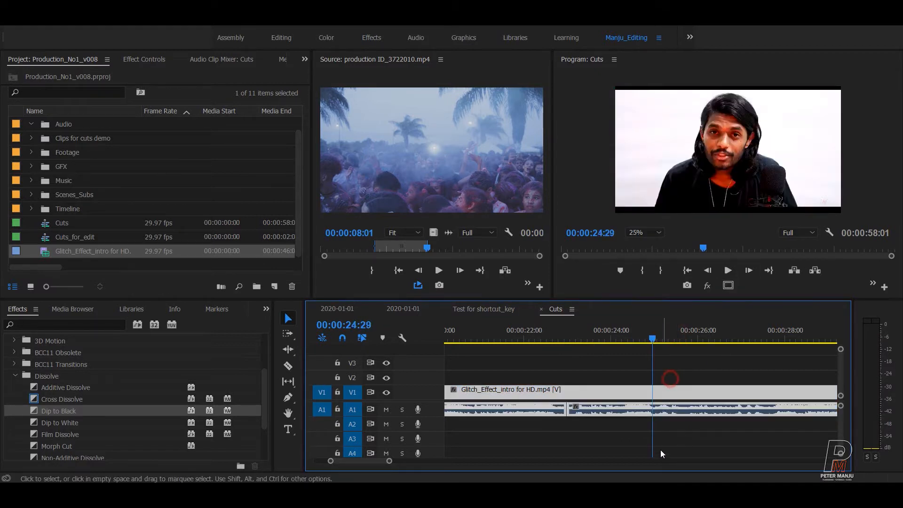
key("ctrl+k")
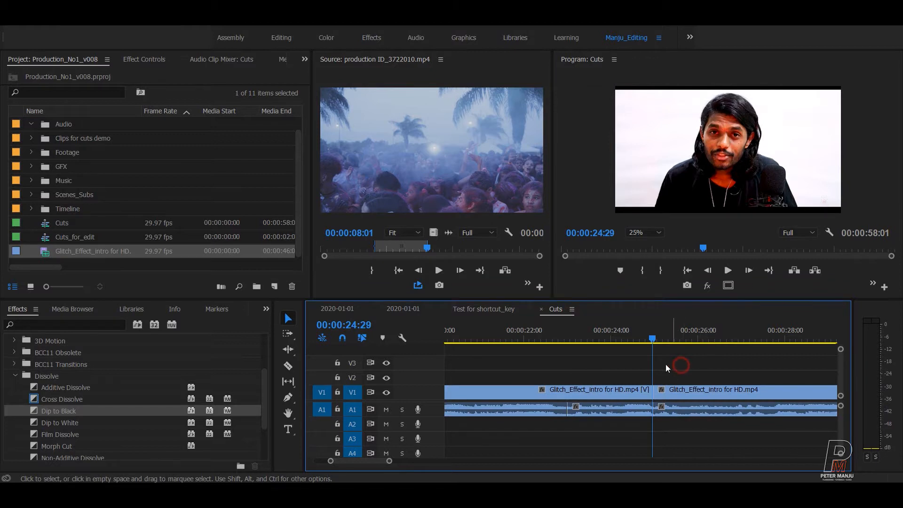
Trim back the end of the short A1 audio segment that precedes the cut at 00:00:24:29
left_click_drag(648, 330, 592, 342)
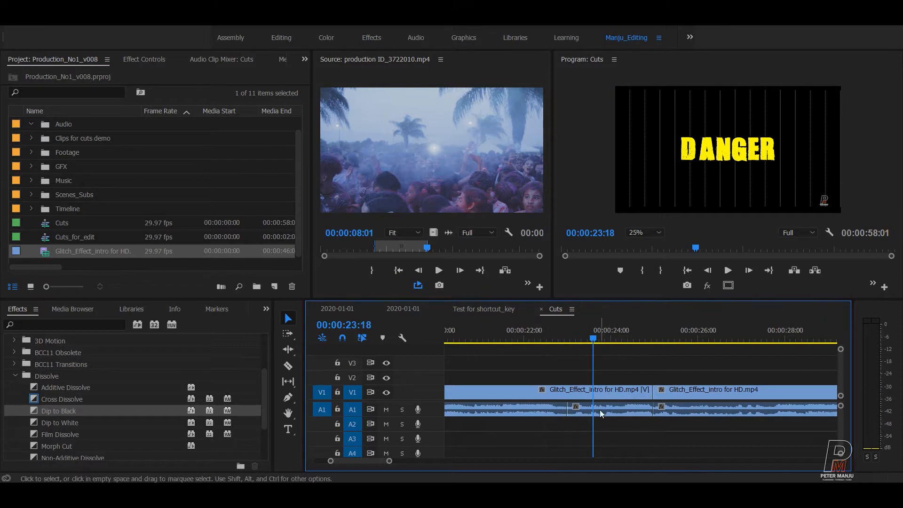
left_click_drag(626, 329, 652, 339)
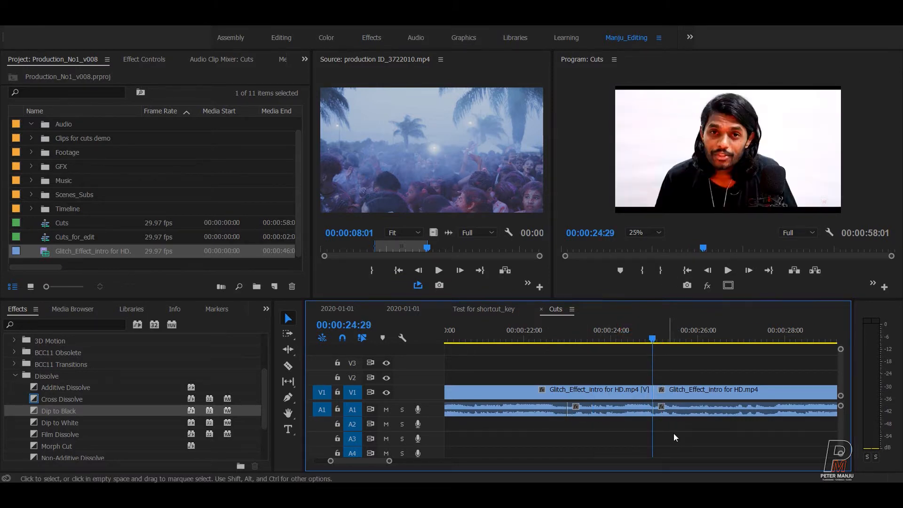
key("space")
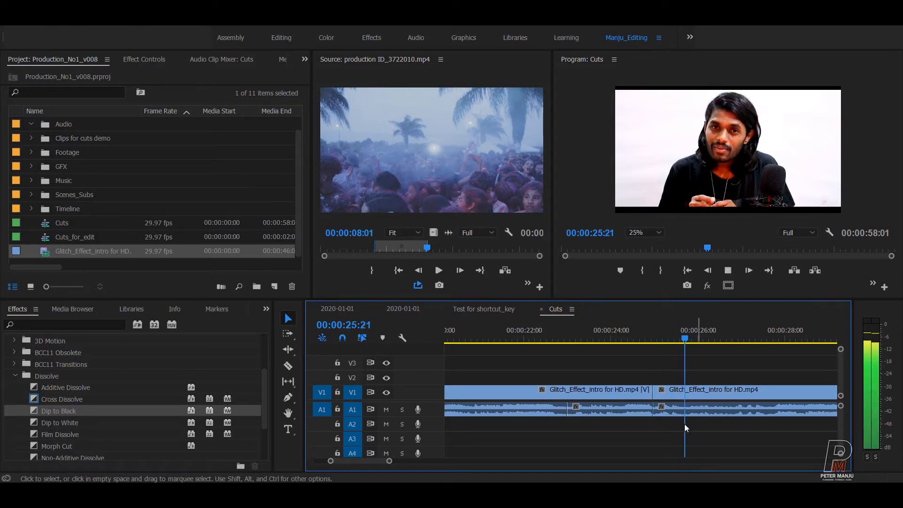
left_click_drag(666, 330, 649, 330)
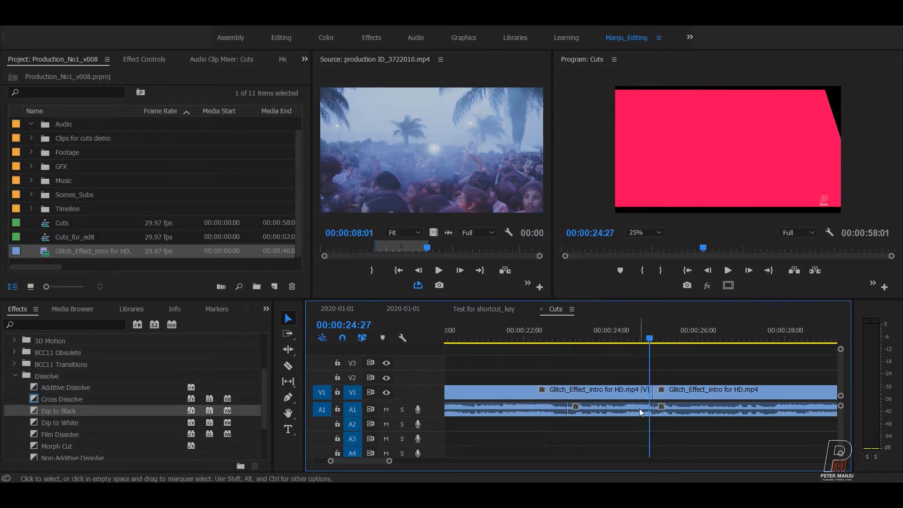
left_click_drag(648, 408, 620, 408)
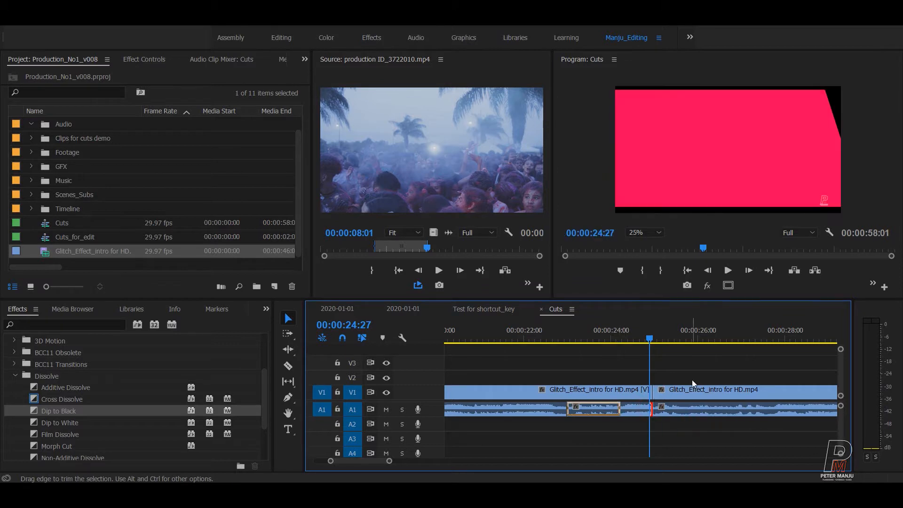
Trim the start of the last V1 clip to 00:00:25:25 and shift the preceding clip against it to close the video gap
left_click_drag(648, 330, 690, 334)
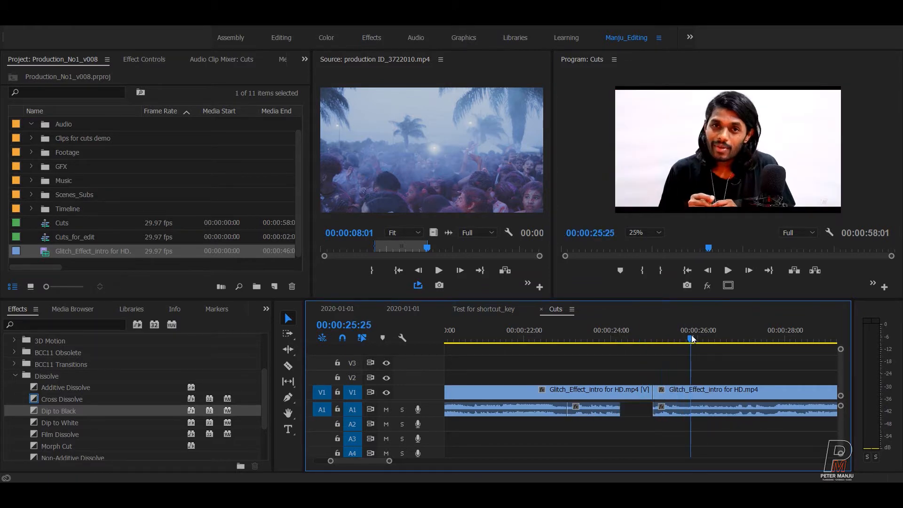
left_click_drag(654, 390, 690, 389)
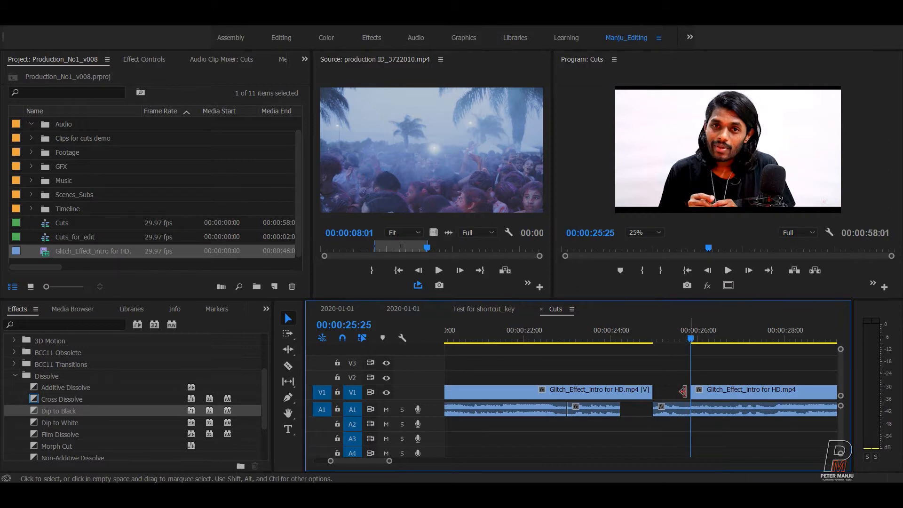
left_click_drag(614, 410, 664, 437)
left_click(611, 411)
left_click(665, 437)
Play back the section between 00:00:24:00 and 00:00:28:00 several times to check the offset audio and video cuts
left_click_drag(689, 332, 627, 352)
key("space")
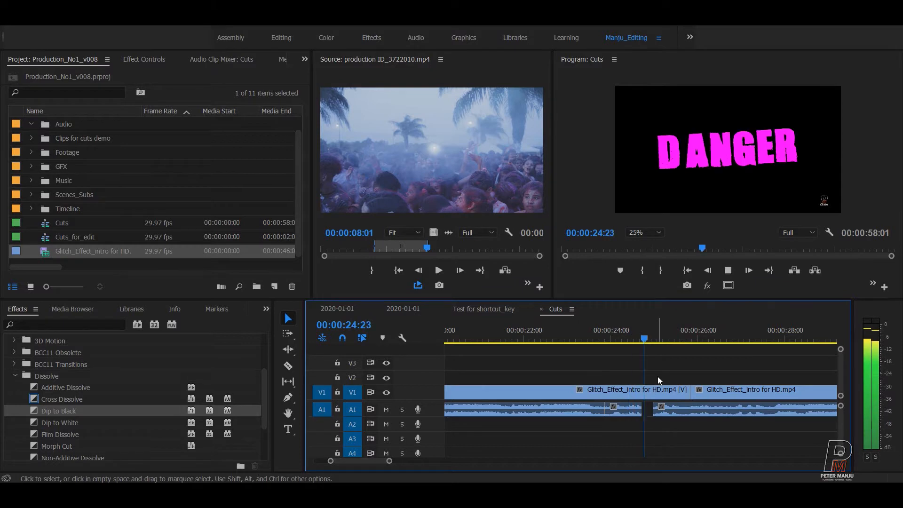
left_click_drag(677, 331, 653, 332)
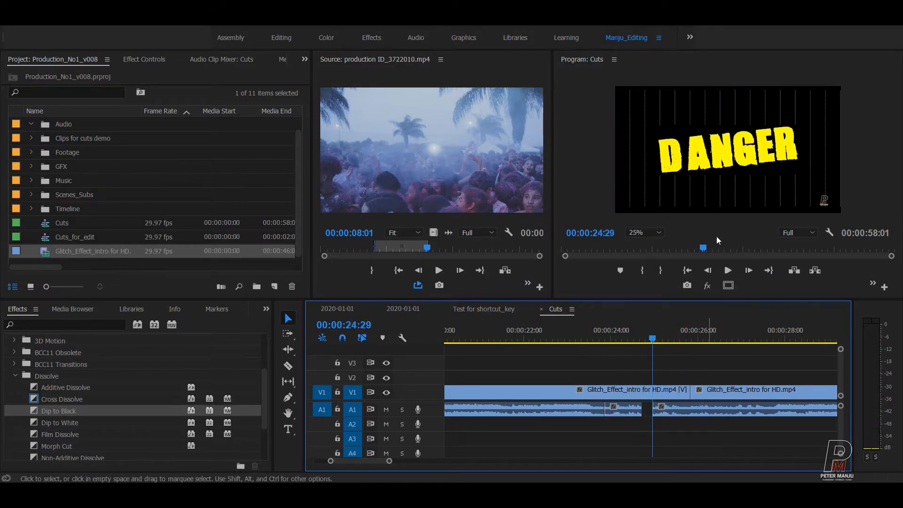
key("space")
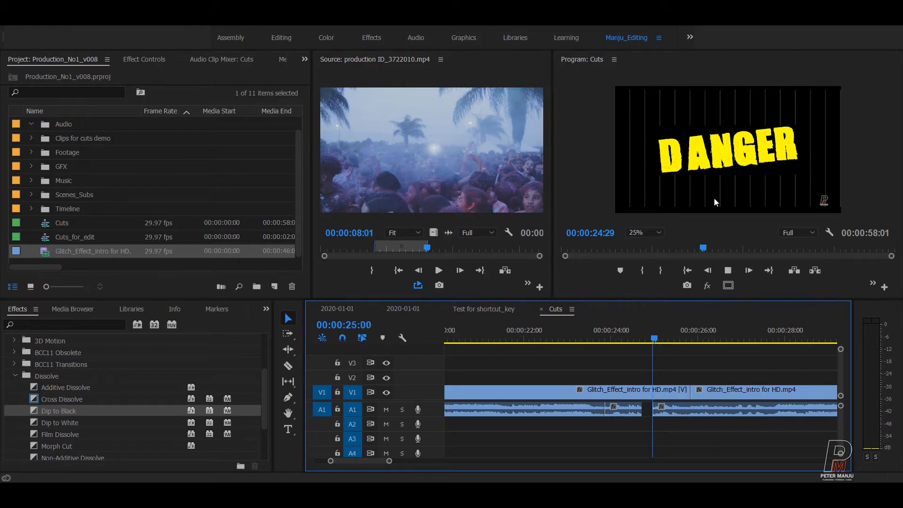
key("space")
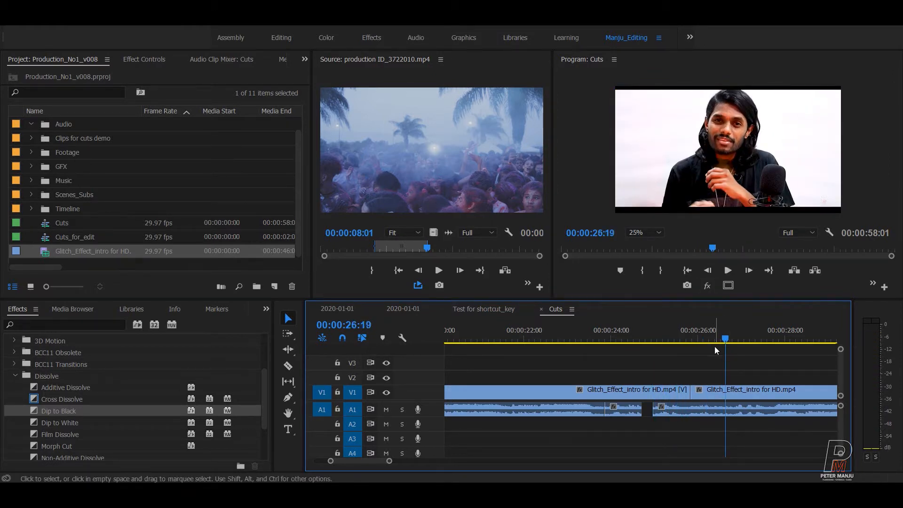
left_click(659, 344)
key("space")
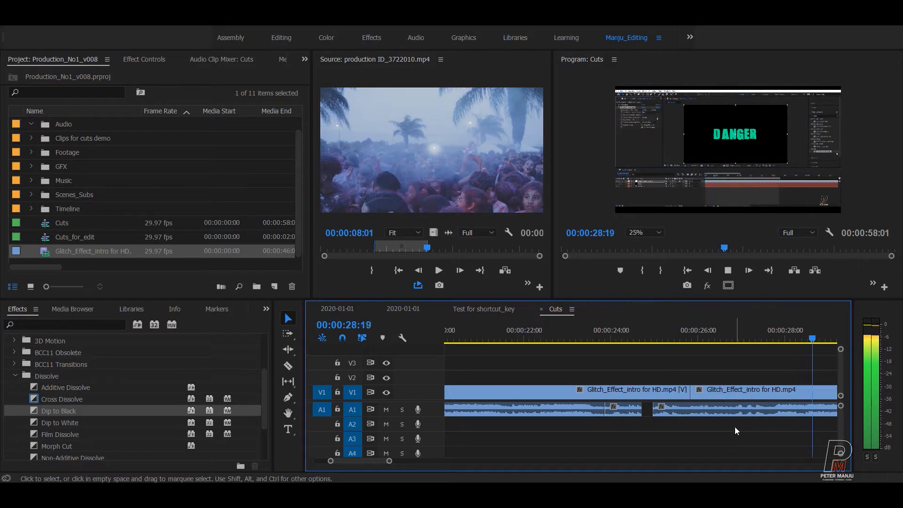
key("space")
left_click(711, 339)
key("space")
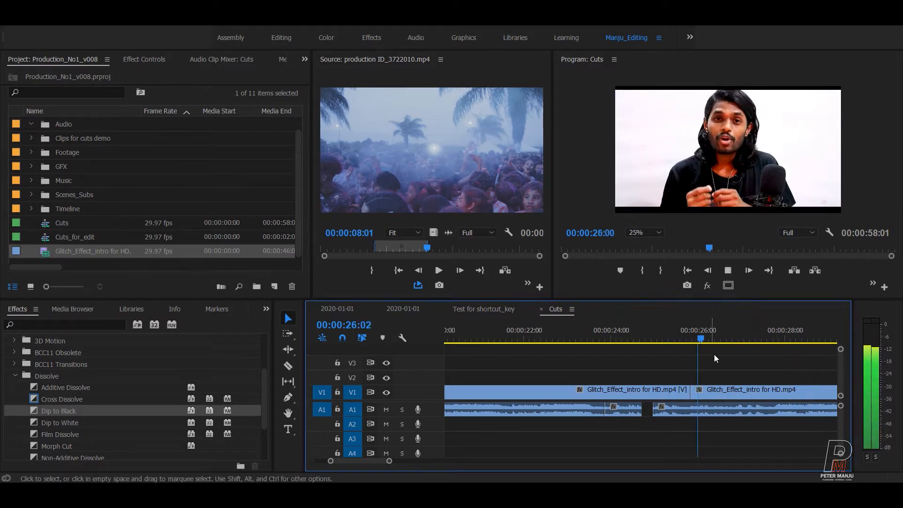
left_click_drag(713, 329, 644, 345)
key("space")
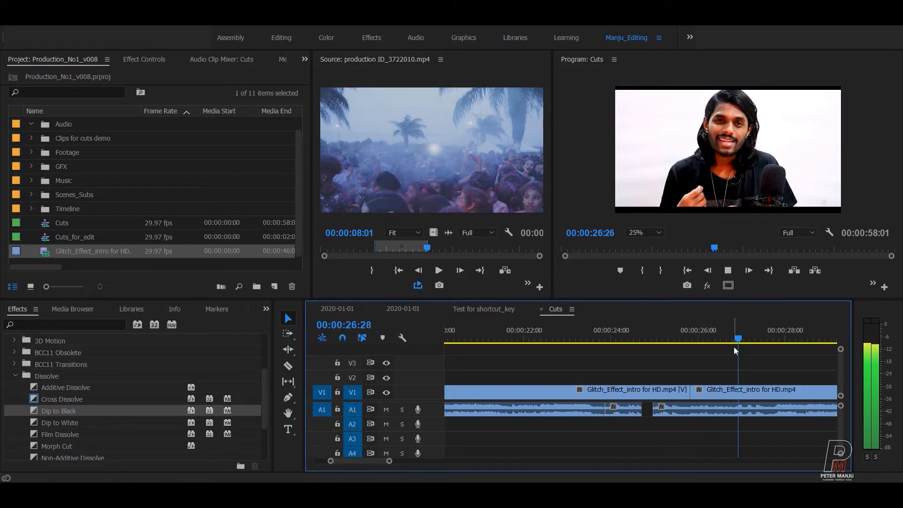
Cut only the video of the last V1 clip at 00:00:26:14
left_click(722, 330)
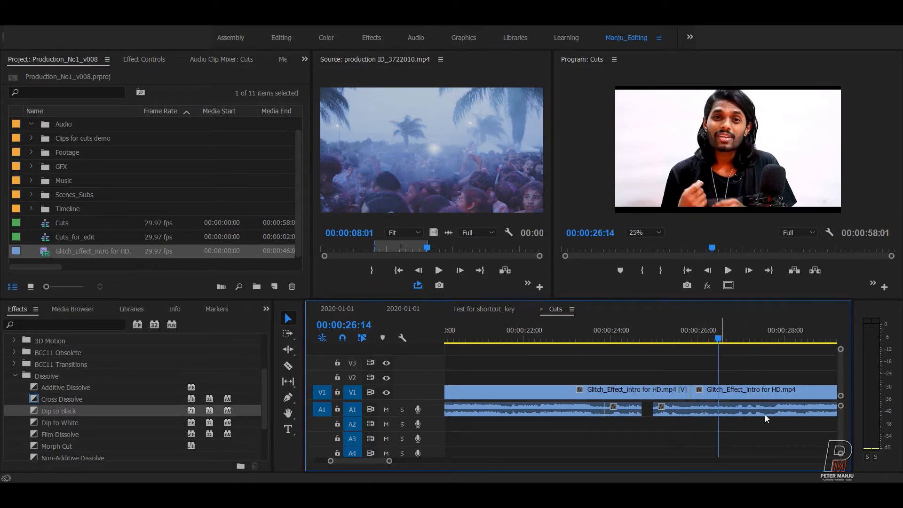
left_click(730, 390)
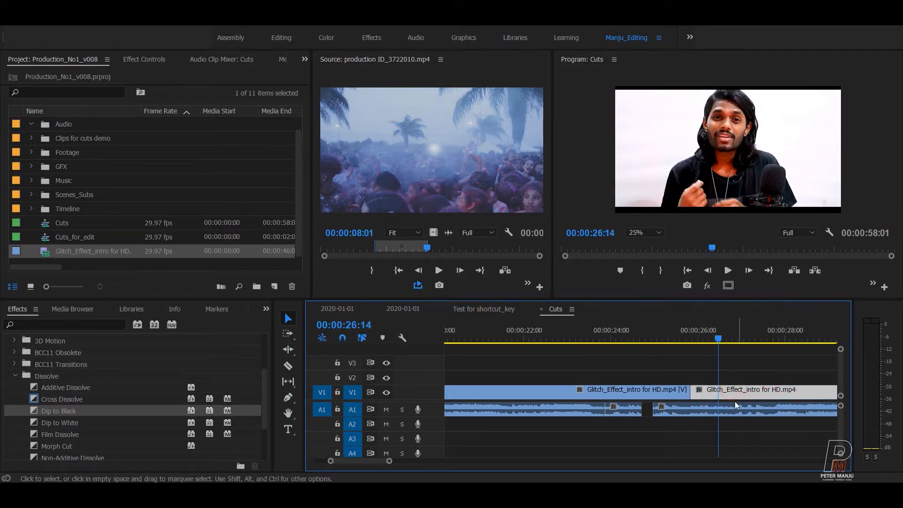
key("ctrl+k")
Find the end of the talking shot and cut the last V1 video clip at 00:00:27:23
scroll(761, 428, "down", 3)
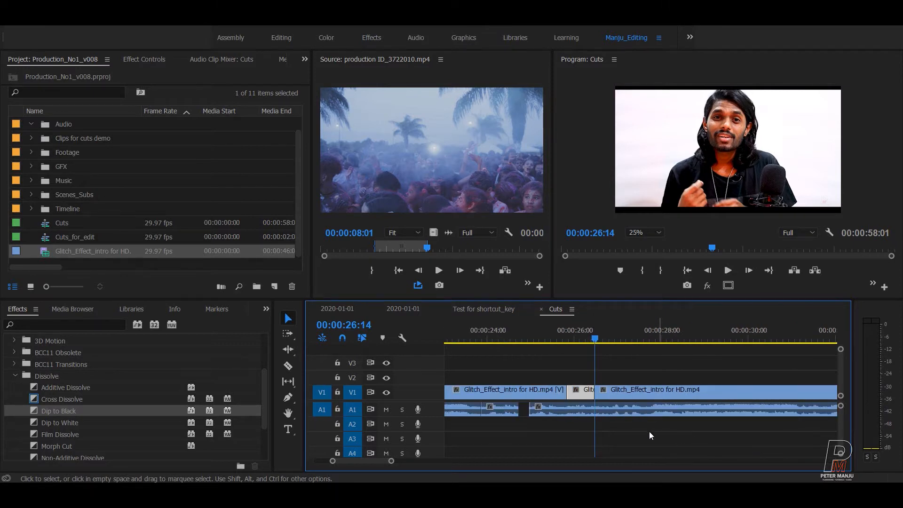
left_click(612, 410)
key("space")
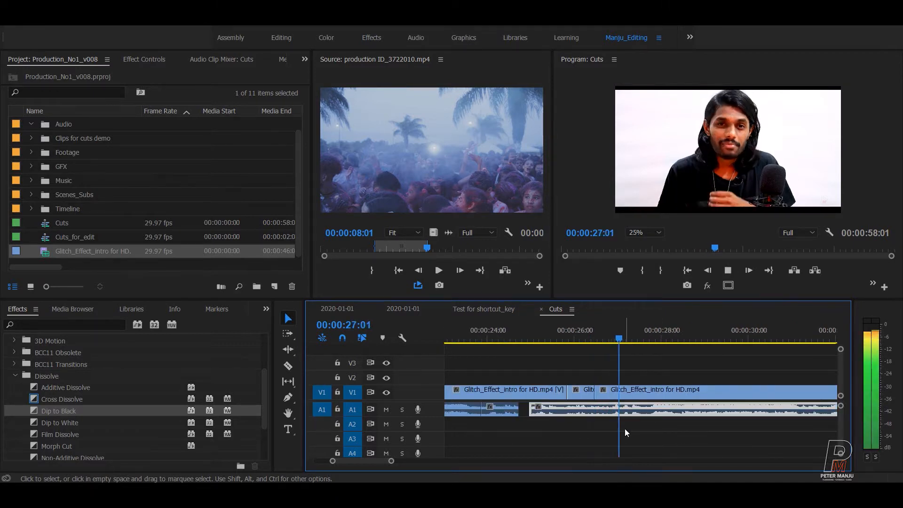
key("space")
left_click_drag(668, 333, 600, 352)
key("space")
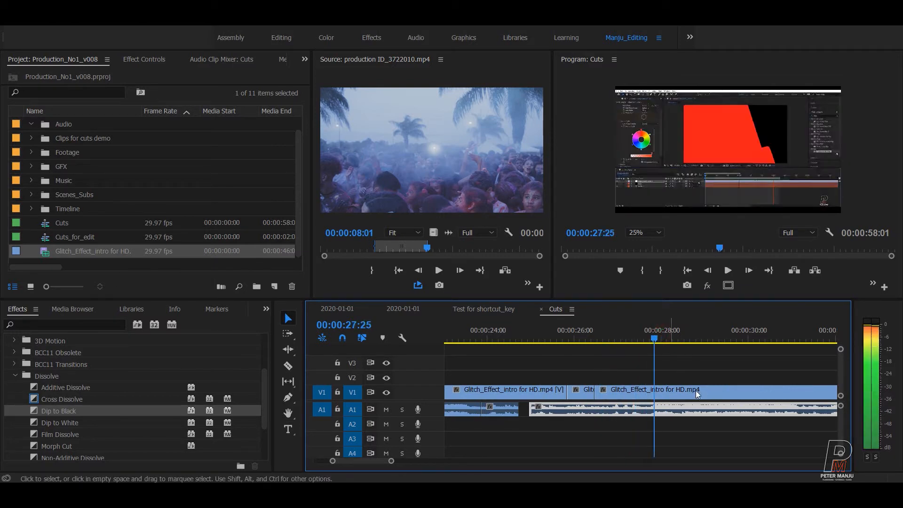
key("space")
key("Left")
key("Left")
key("Left")
key("Right")
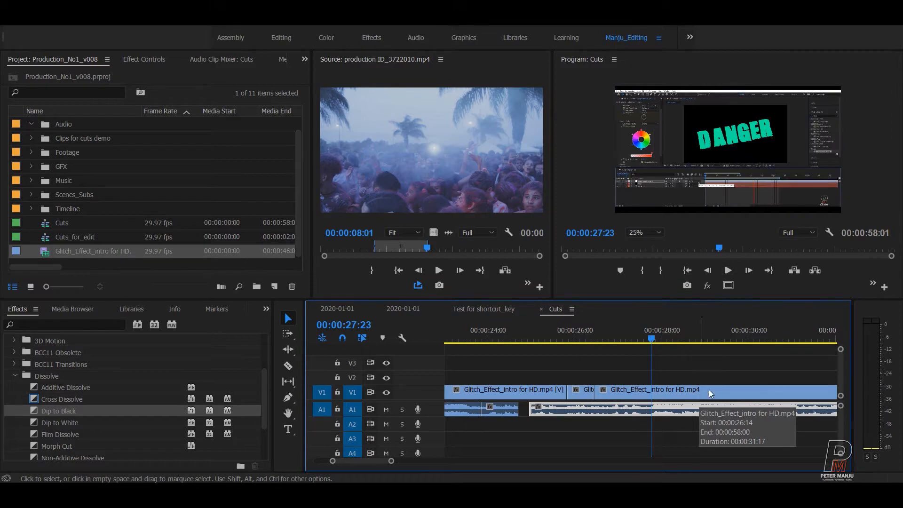
left_click(668, 391)
key("ctrl+k")
left_click(681, 424)
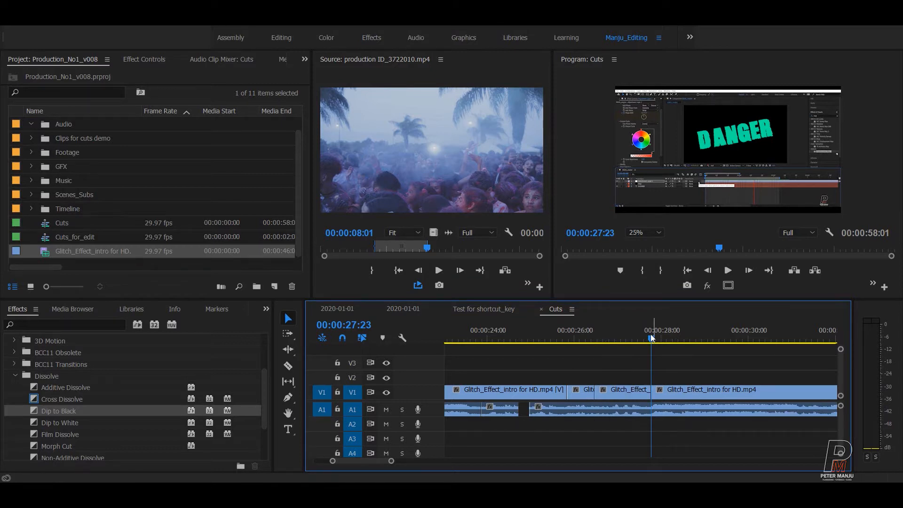
Delete the V1 video segment between 00:00:26:14 and 00:00:27:23 and move the following clip earlier to close the gap
left_click(633, 395)
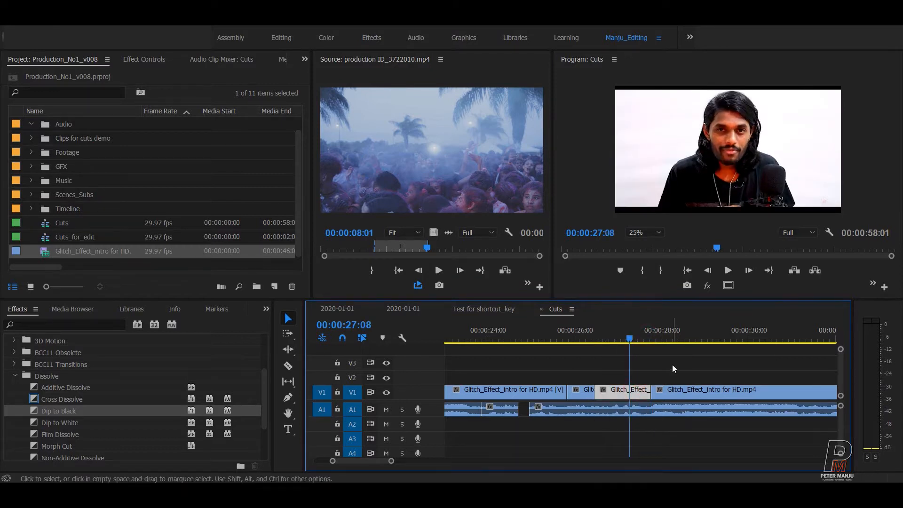
key("Delete")
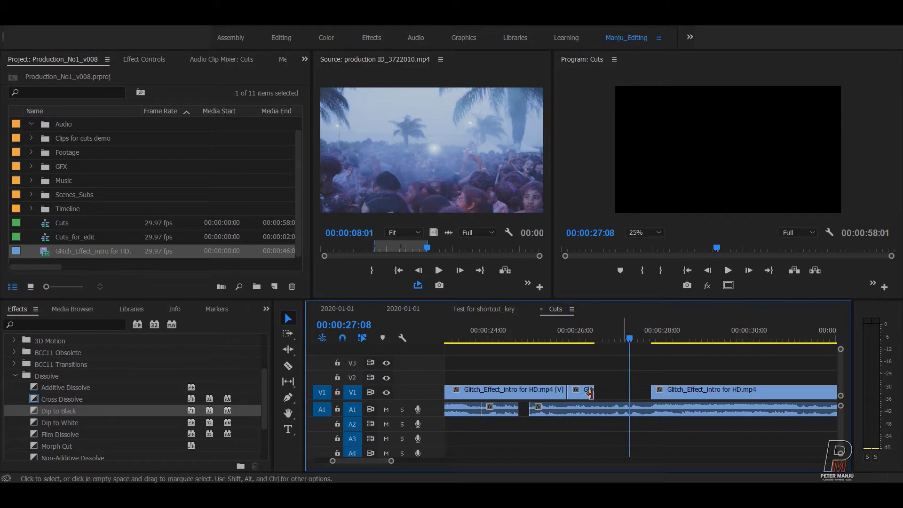
mouse_move(592, 333)
left_mouse_down()
mouse_move(610, 329)
mouse_move(593, 337)
left_mouse_up()
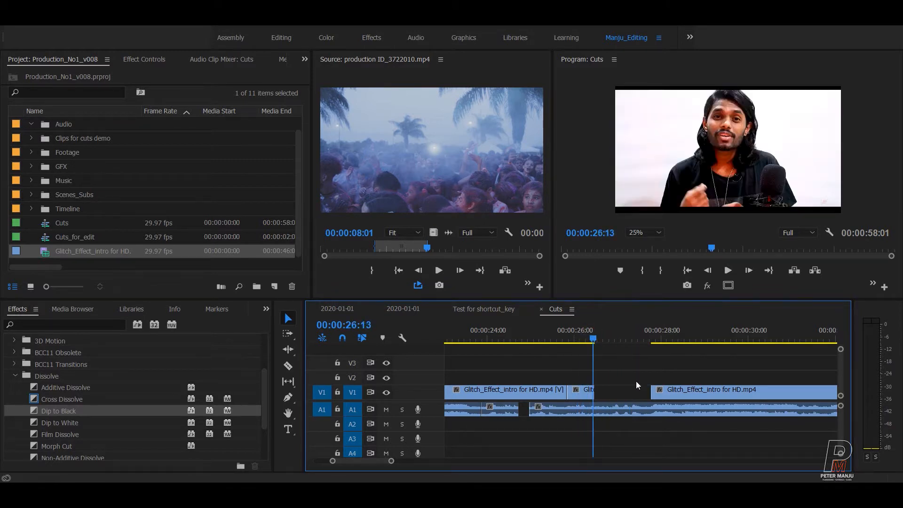
left_click(681, 390)
left_click_drag(708, 393, 652, 393)
left_click(633, 440)
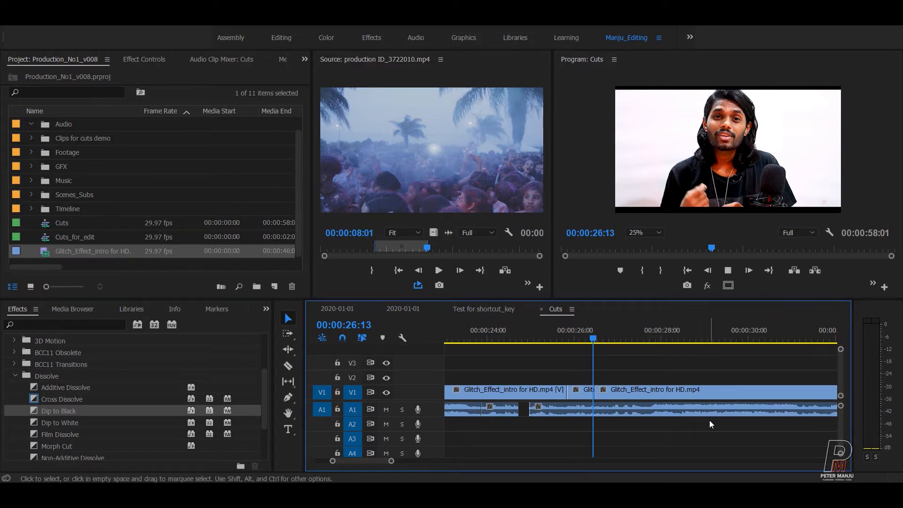
Play back the section from about 00:00:24:14 to 00:00:28:10 repeatedly to check the video and audio around the shortened V1 cuts
key("space")
left_click_drag(647, 344, 512, 361)
left_click_drag(578, 321, 519, 347)
key("space")
key("space")
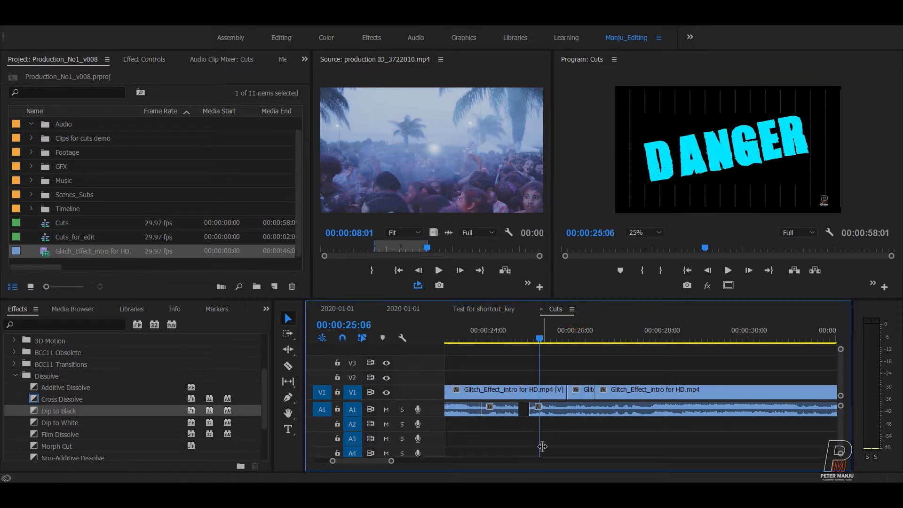
key("space")
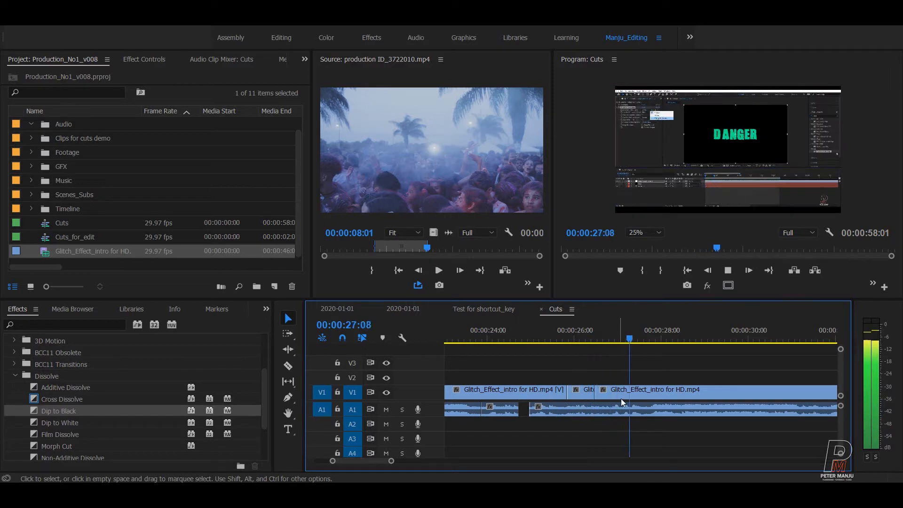
key("space")
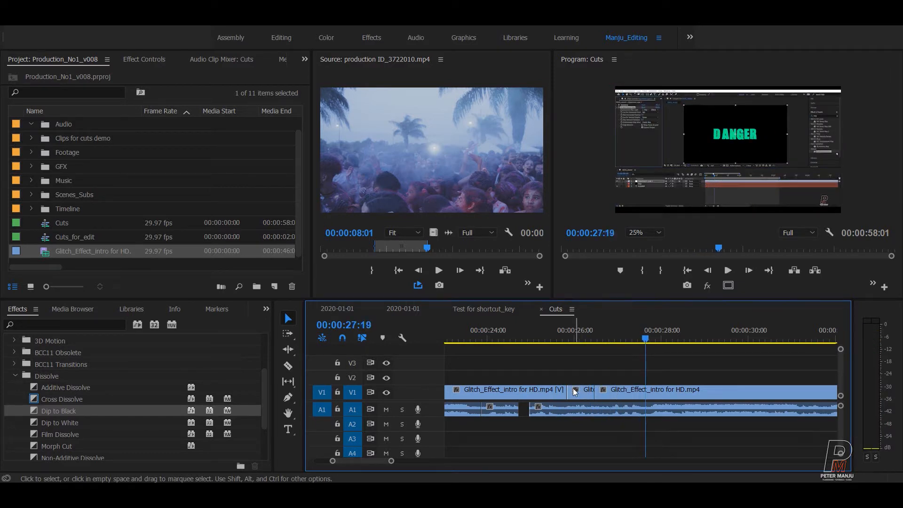
left_click_drag(635, 329, 509, 354)
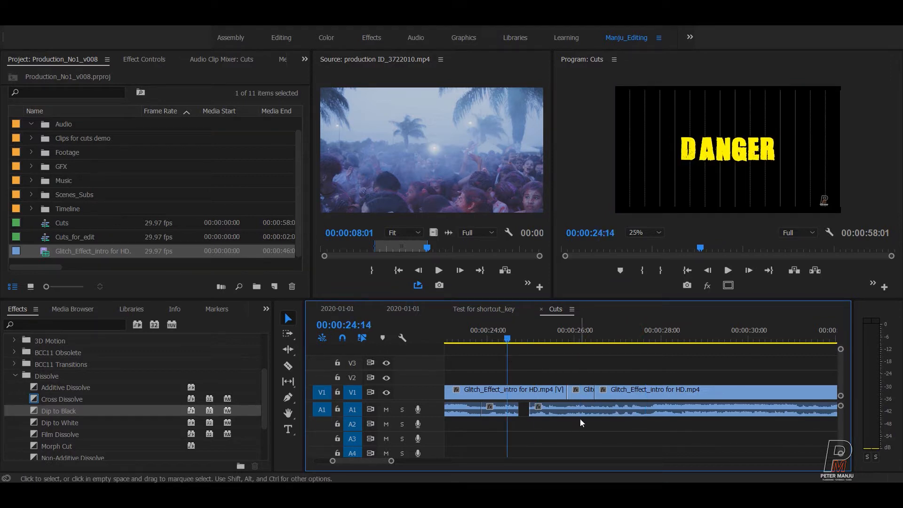
key("space")
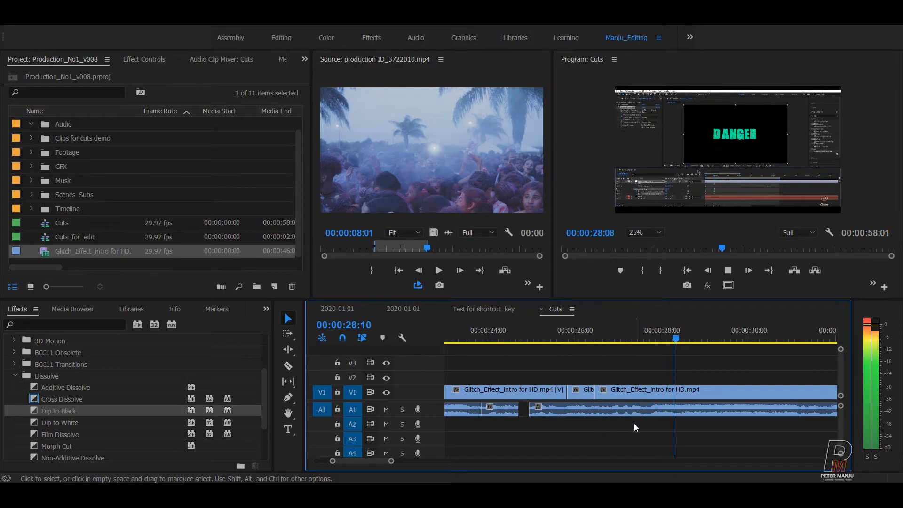
key("space")
Cut the Glitch_Effect_intro video and audio at 00:00:27:23 and delete everything after the cut
left_click(651, 330)
key("ctrl+k")
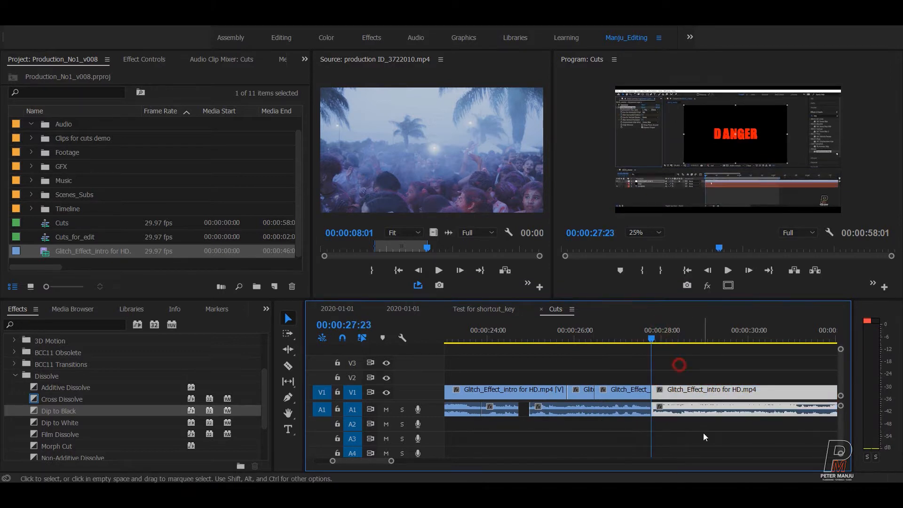
key("Delete")
Cut the V1 Glitch_Effect_intro clip at 00:00:24:29 and delete its video and audio pieces before that point
left_click(530, 334)
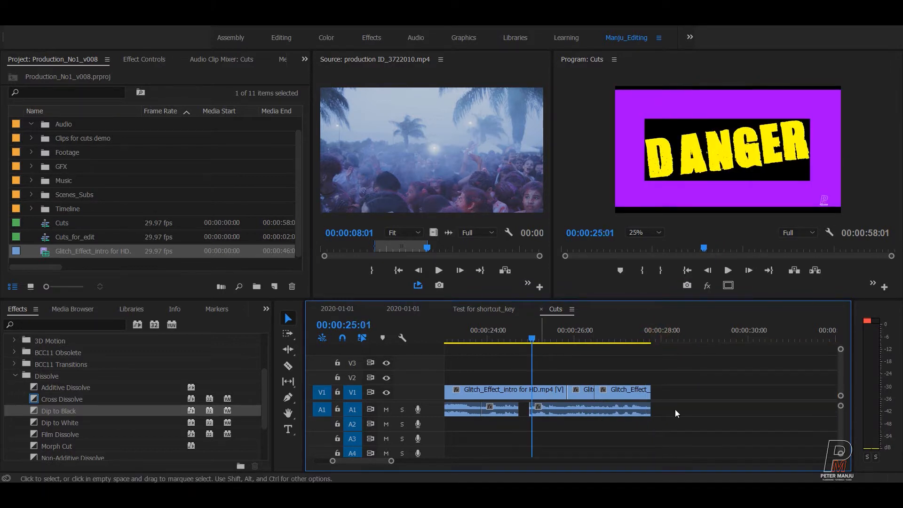
key("ctrl+k")
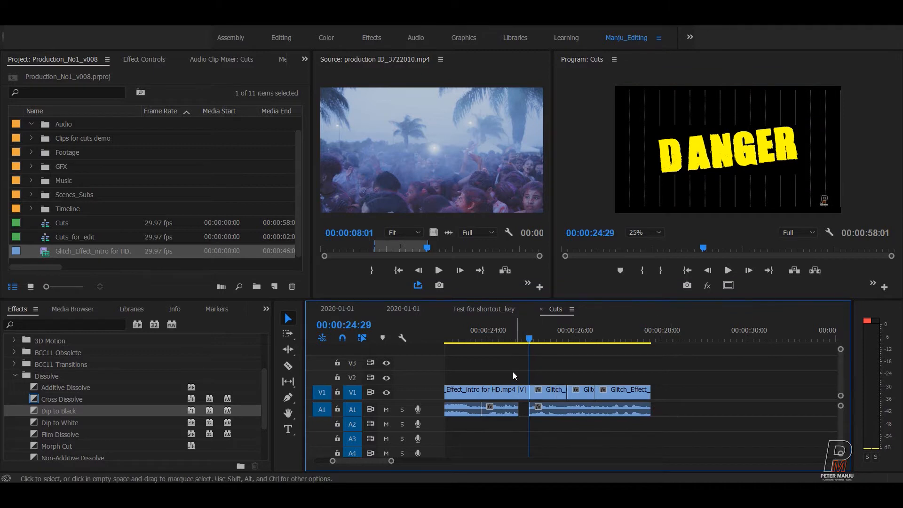
left_click_drag(507, 371, 479, 405)
key("Delete")
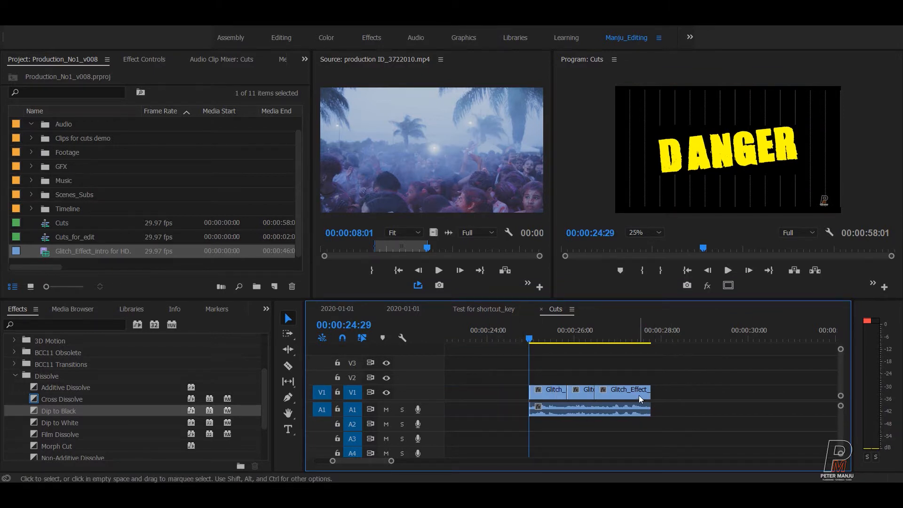
Play back the remaining Glitch_Effect_intro pieces and step to the V1 cuts at 00:00:25:25 and 00:00:26:14
key("space")
key("space")
left_click_drag(611, 340, 582, 399)
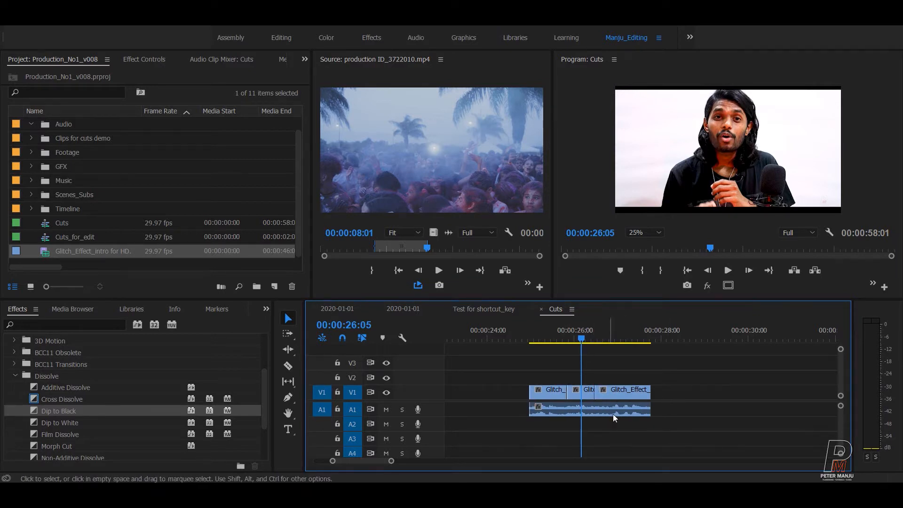
left_click(564, 334)
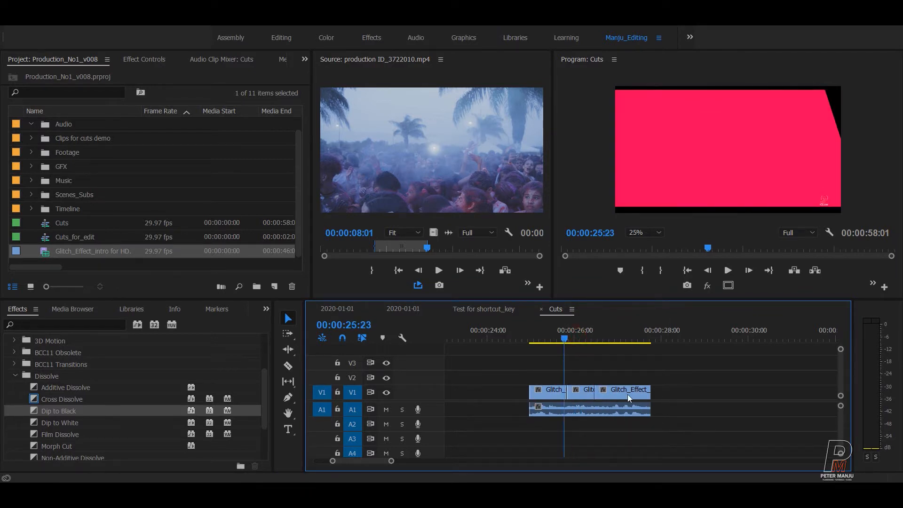
key("Right")
key("Right")
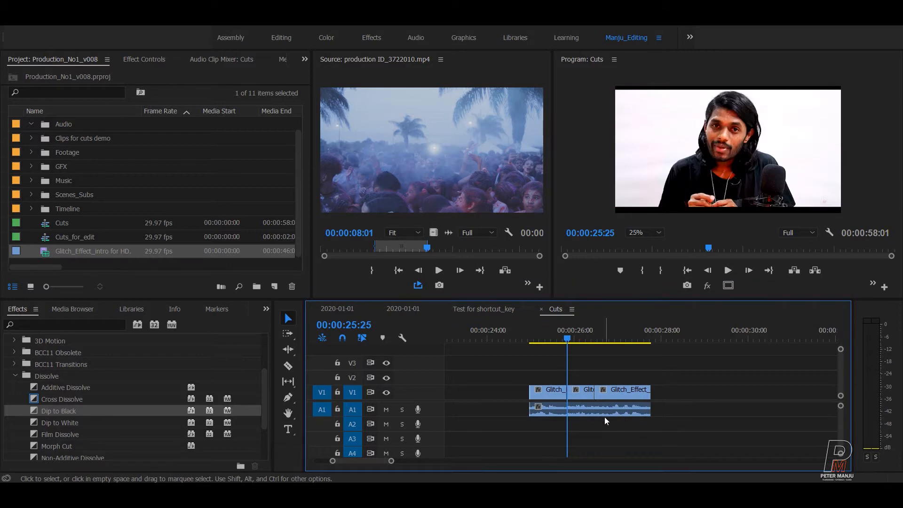
key("Down")
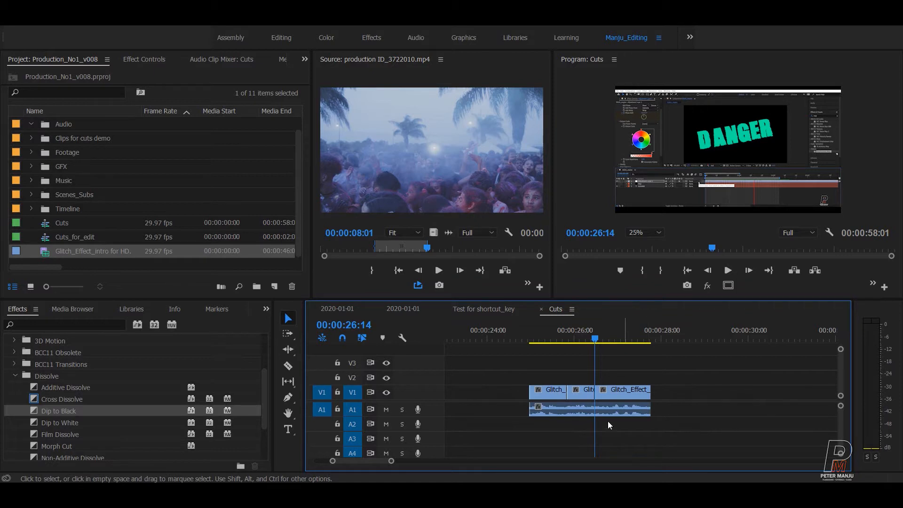
Delete the remaining Glitch_Effect_intro clips from the timeline and save the project with the playhead at 00:00:09:27
key("ctrl+s")
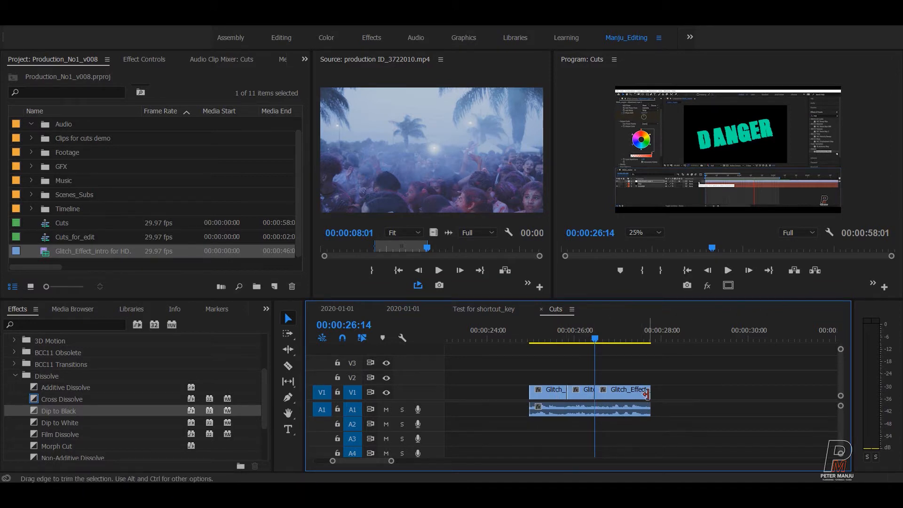
key("Delete")
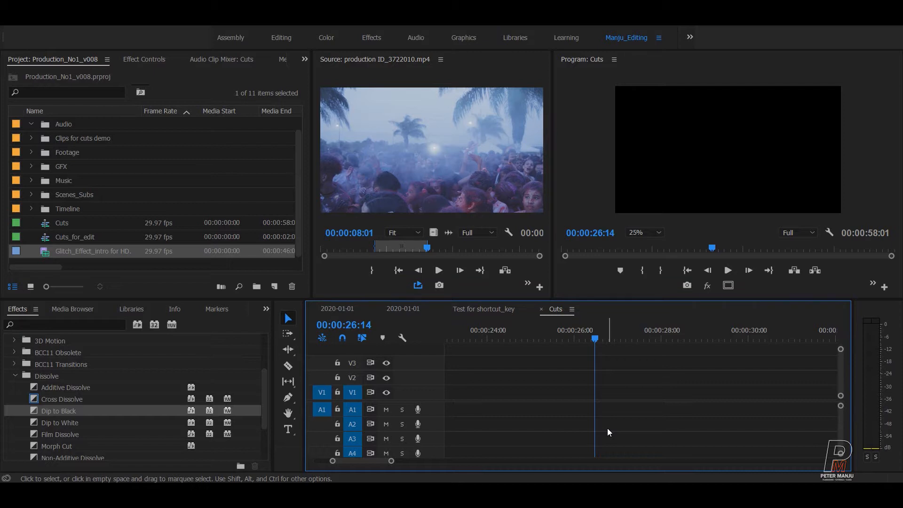
left_click(682, 383)
key("Up")
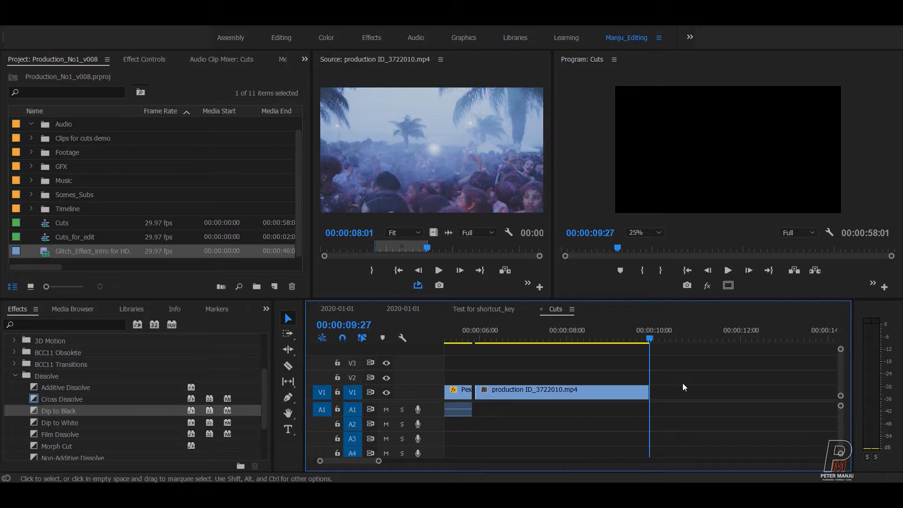
key("ctrl+s")
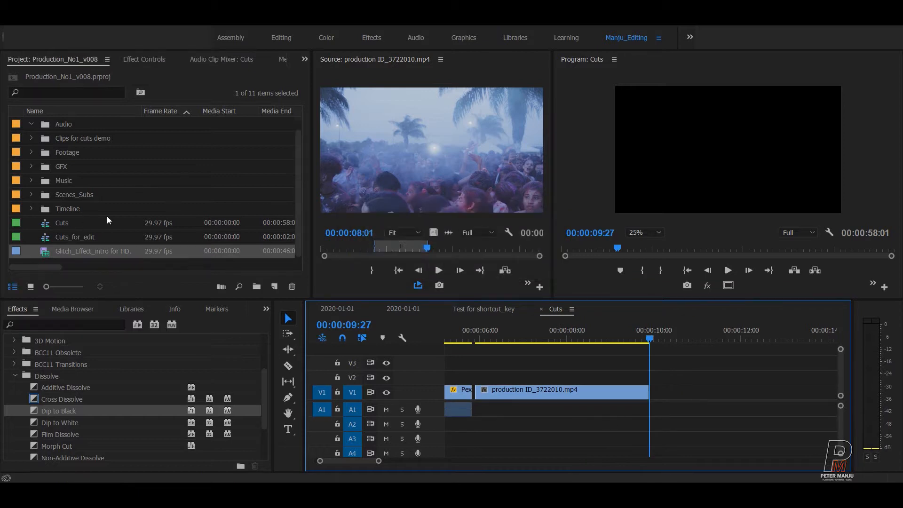
Open the Clips for cuts demo bin and preview video (16).mp4 and video (21).mp4
left_click(55, 138)
double_click(48, 140)
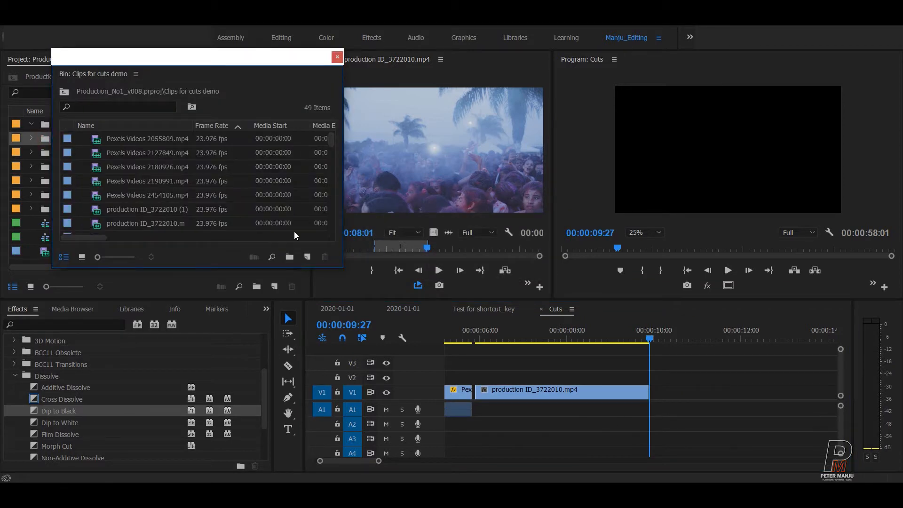
left_click(114, 141)
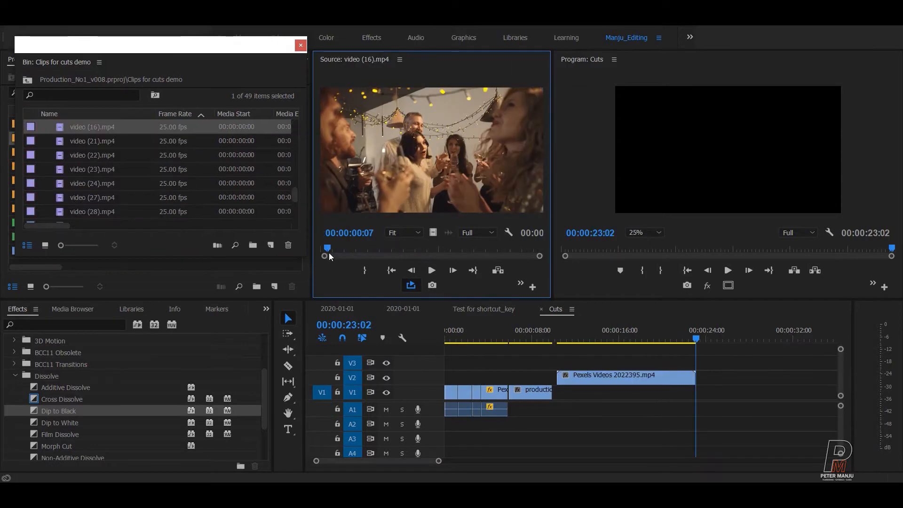
double_click(62, 141)
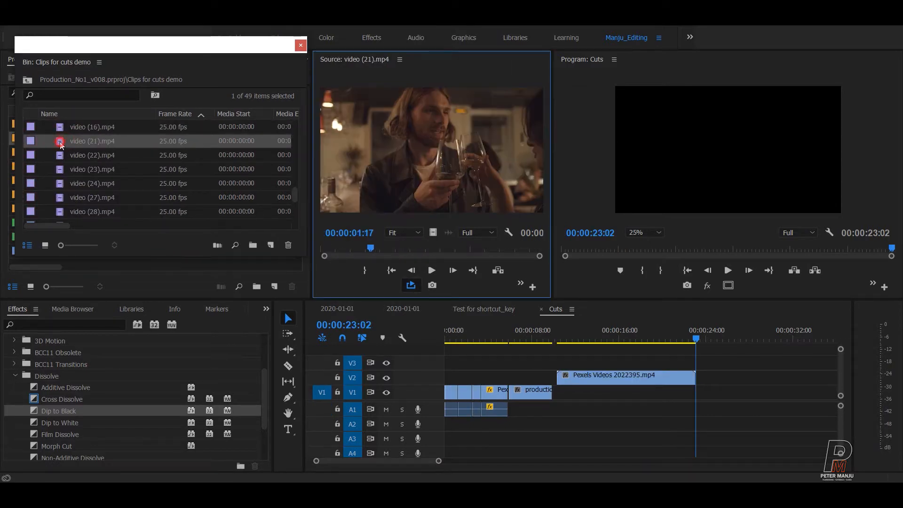
Place video (16).mp4 and video (21).mp4 together on V2 at 00:00:23:02, directly after Pexels Videos 2022395.mp4
left_click(62, 129)
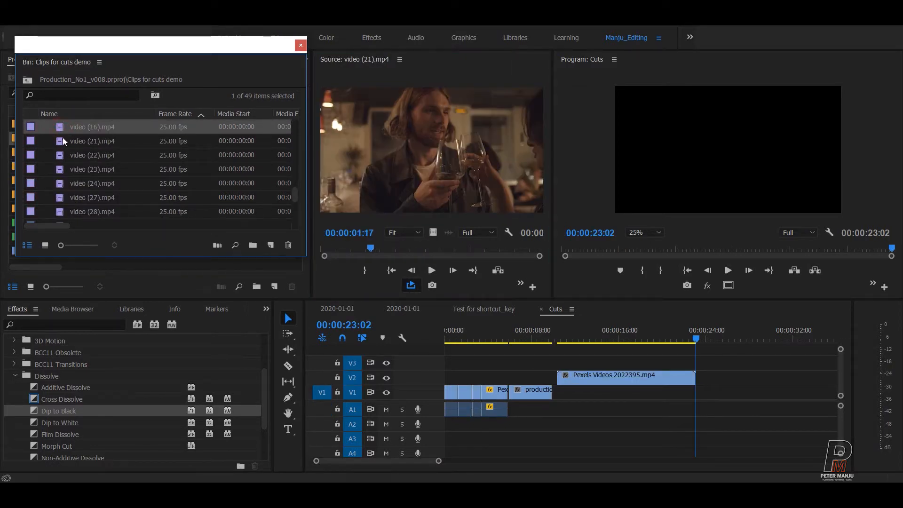
left_click(63, 141, "ctrl")
left_click_drag(63, 141, 761, 380)
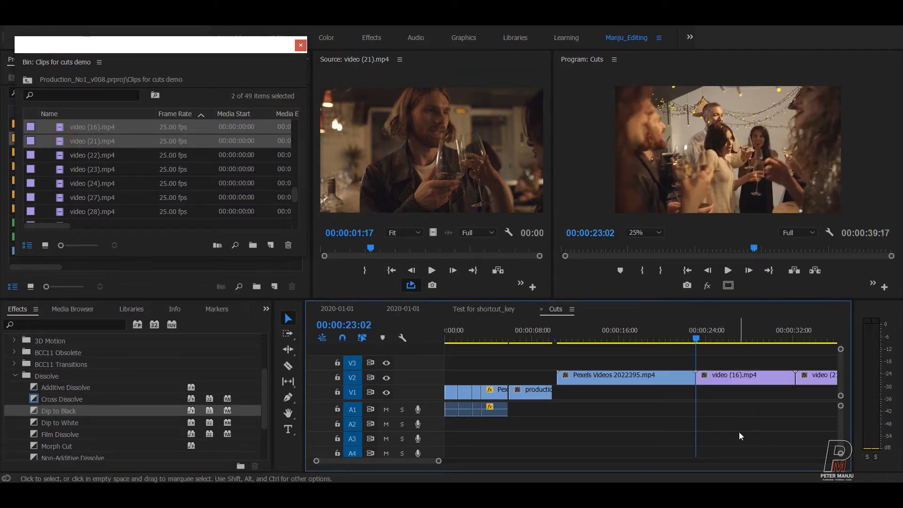
Examine video (16).mp4 and its transition to video (21).mp4 on V2 to locate the moment the glasses meet
key("=")
key("=")
key("=")
key("minus")
key("minus")
left_click(559, 333)
left_click_drag(563, 333, 553, 374)
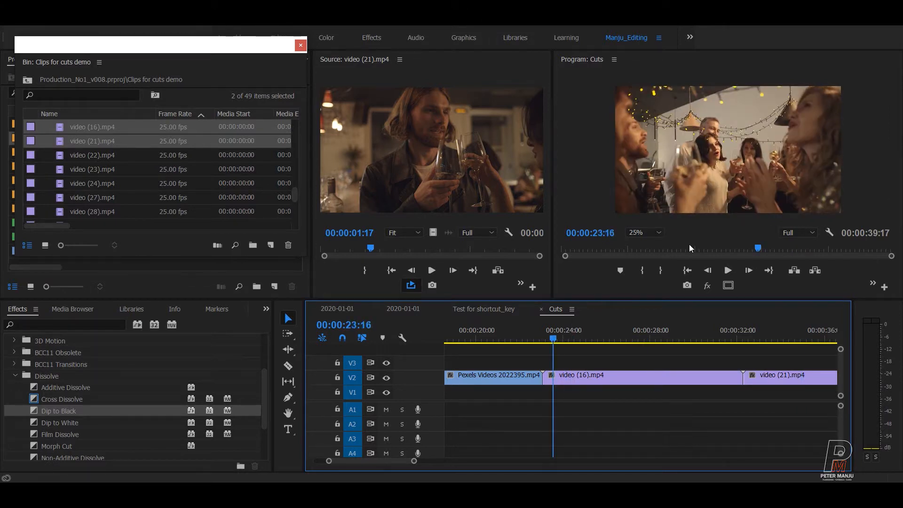
left_click_drag(750, 332, 728, 340)
left_click_drag(632, 345, 563, 351)
key("space")
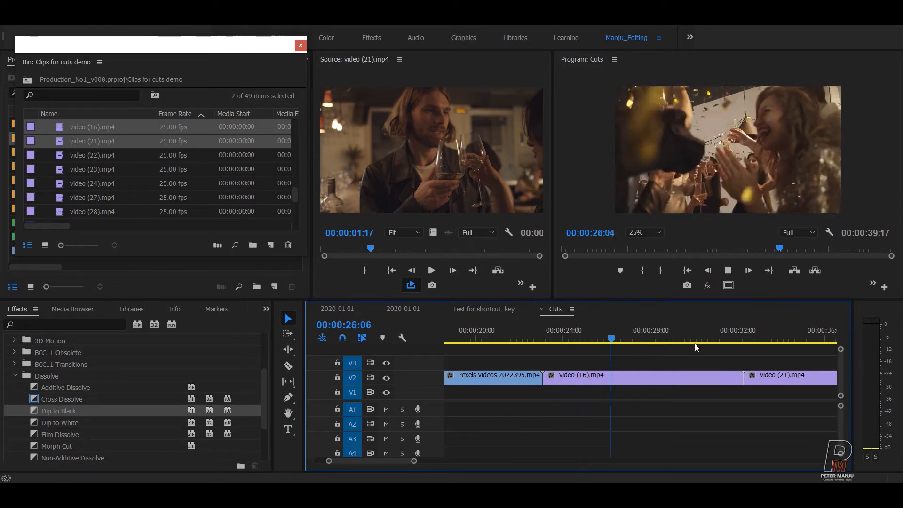
key("space")
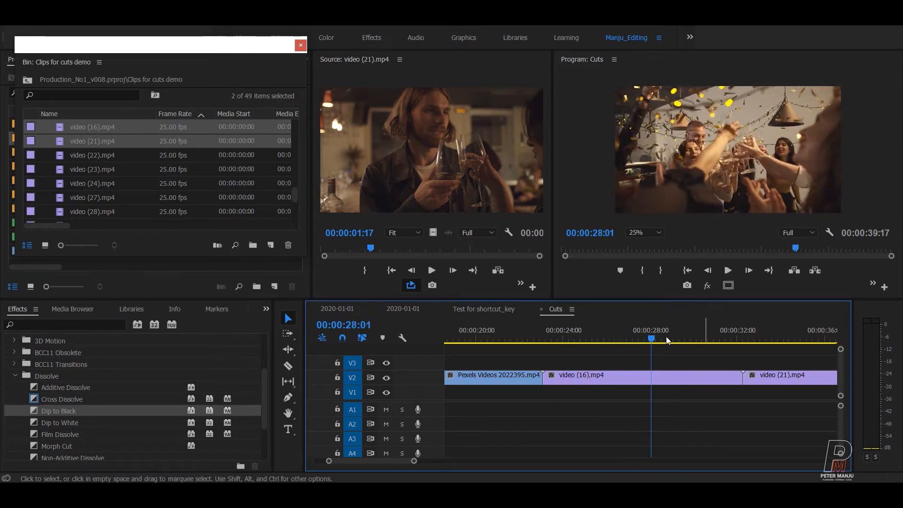
Cut video (16).mp4 on V2 at about 00:00:30:00 and set the sequence In point at that cut
left_click_drag(651, 332, 699, 328)
key("ctrl+k")
key("j")
key("i")
key("k")
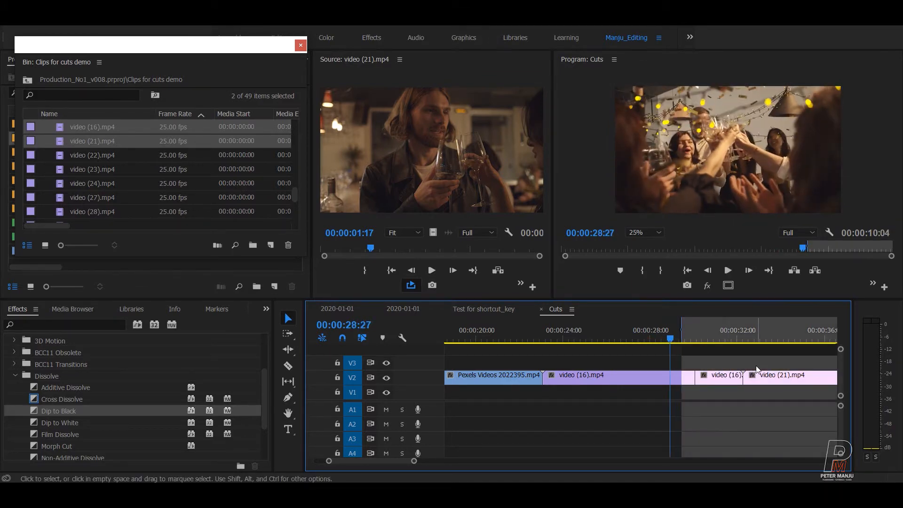
key("Down")
key("i")
key("i")
Find the matching glass-clinking moment in video (21).mp4 at 00:00:33:06 and extract the section from the In point up to it
key("l")
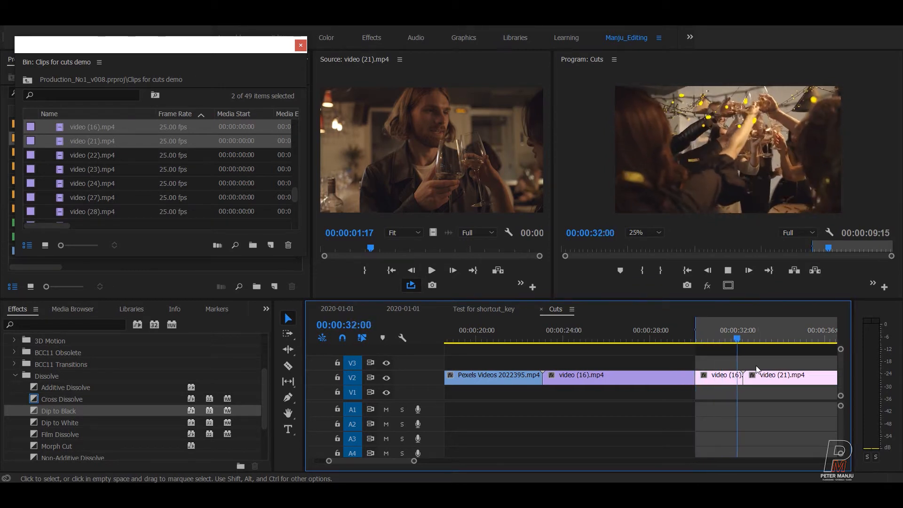
key("k")
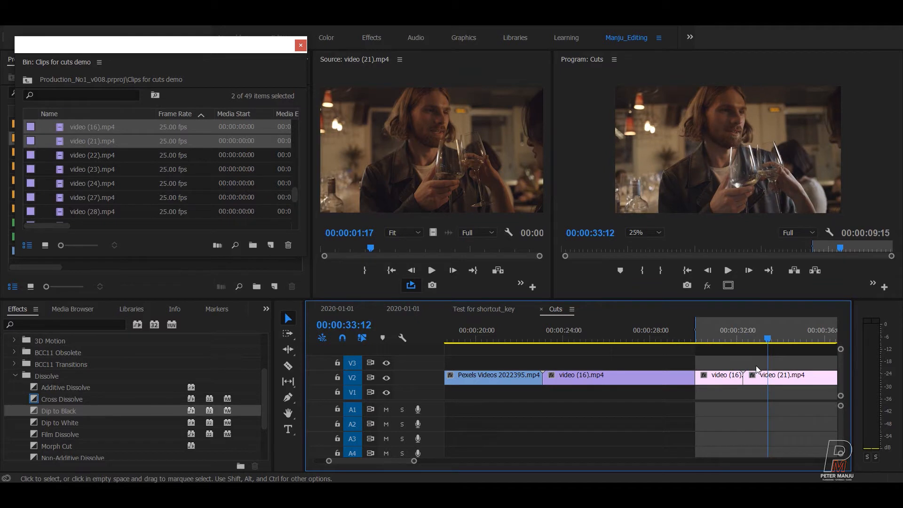
key("Left")
key("Left")
key("Left")
key("Left")
key("Left")
key("Left")
key("Left")
key("Left")
key("Right")
key("Right")
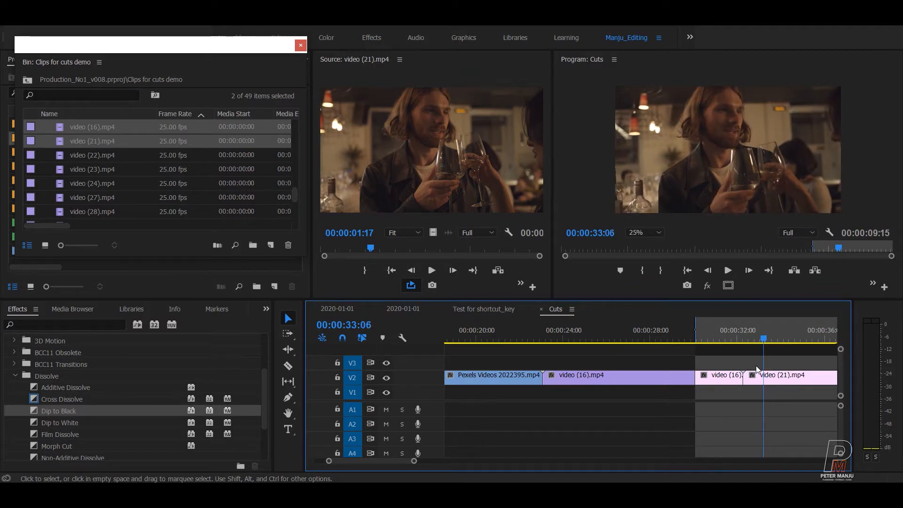
key("apostrophe")
Play back and scrub across the cut from video (16).mp4 to video (21).mp4 to check how the toast action matches
left_click_drag(687, 339, 653, 346)
key("space")
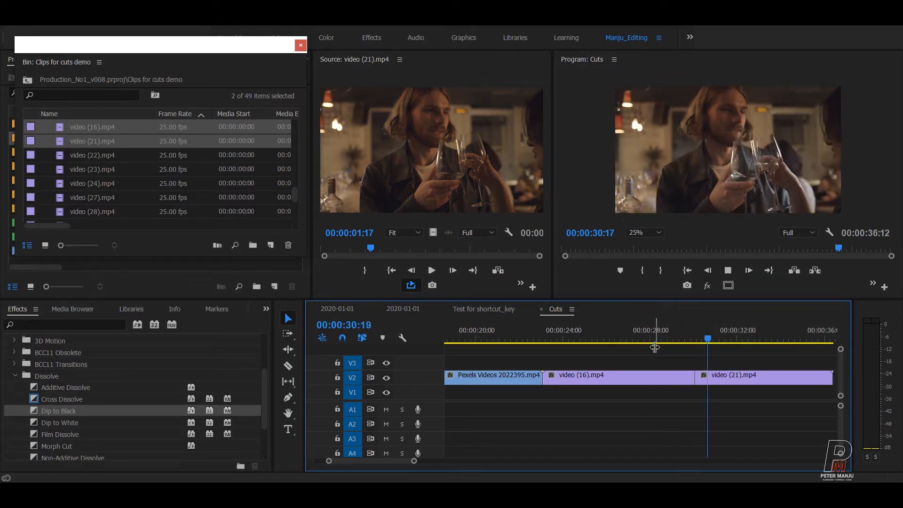
left_click(663, 340)
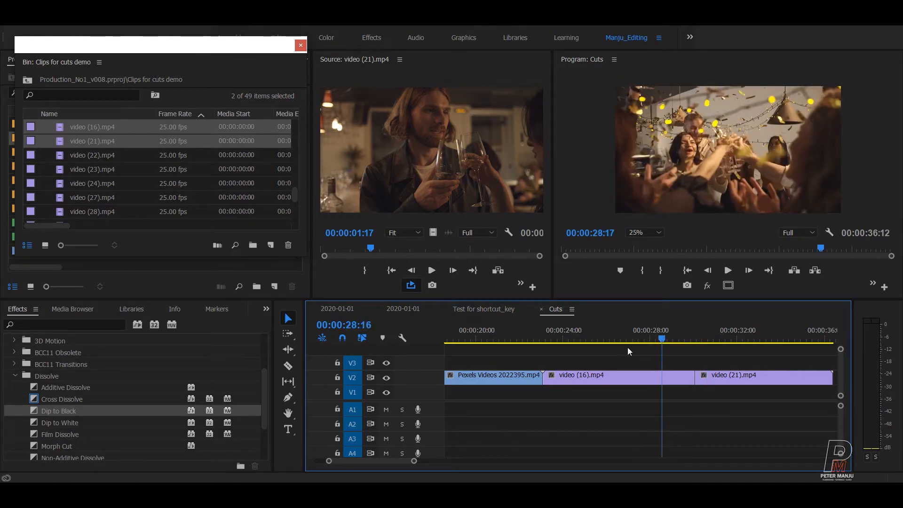
key("space")
left_click(640, 341)
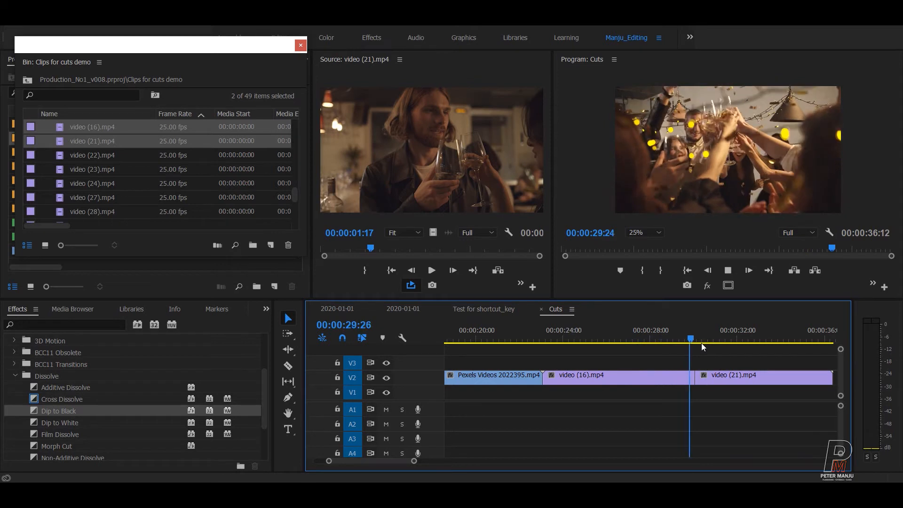
left_click_drag(711, 336, 692, 335)
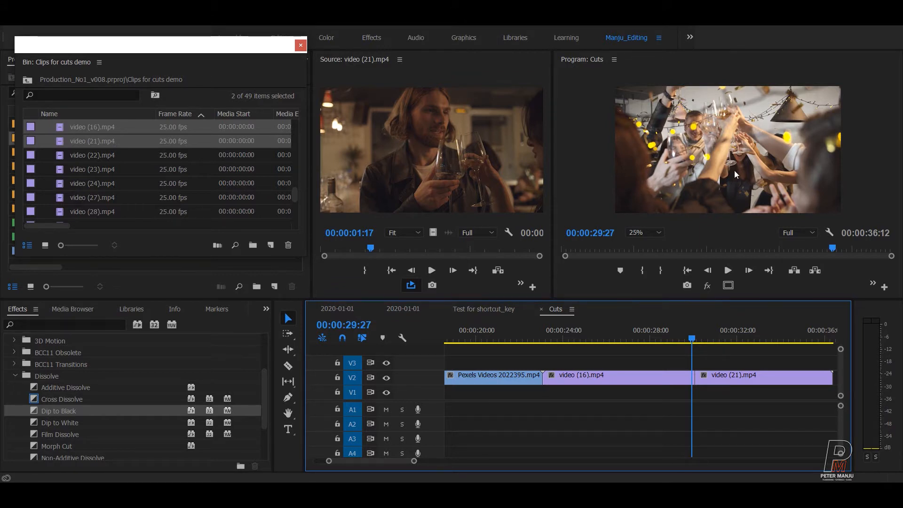
key("space")
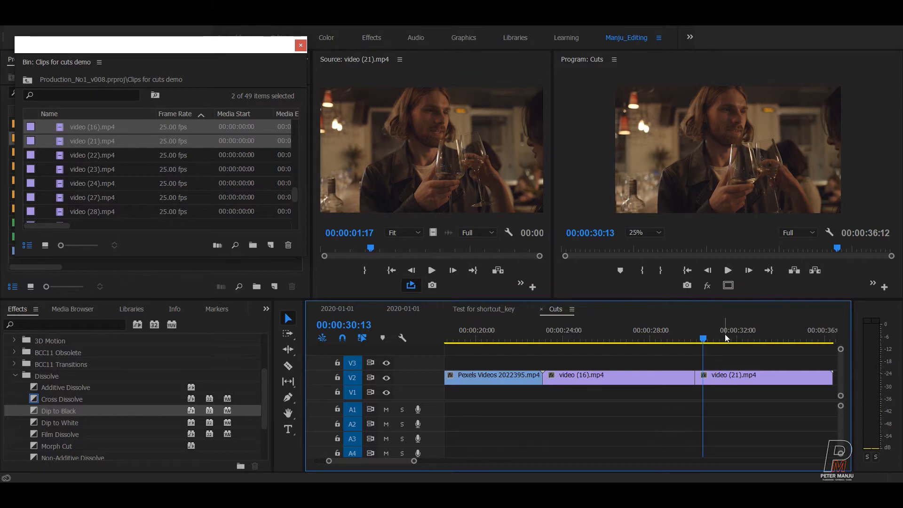
left_click(688, 338)
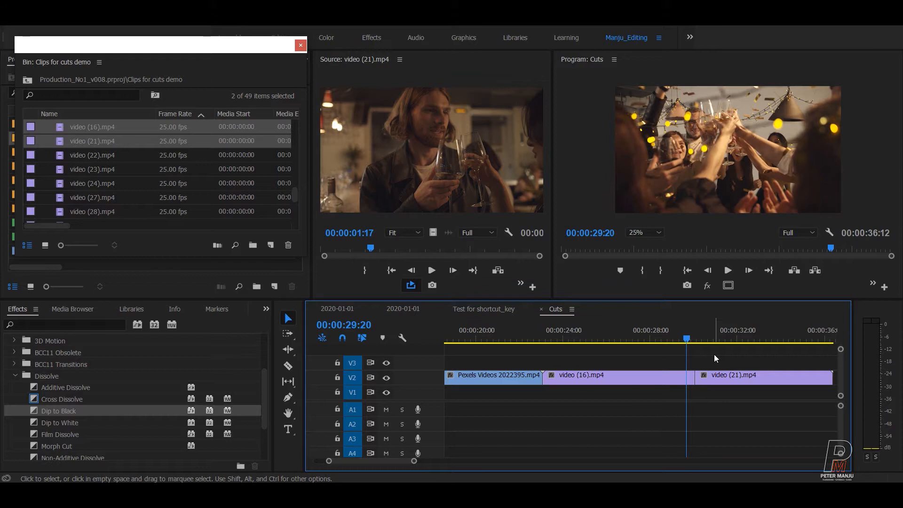
Save the project with the action-matched cut between video (16).mp4 and video (21).mp4
scroll(714, 355, "down", 6)
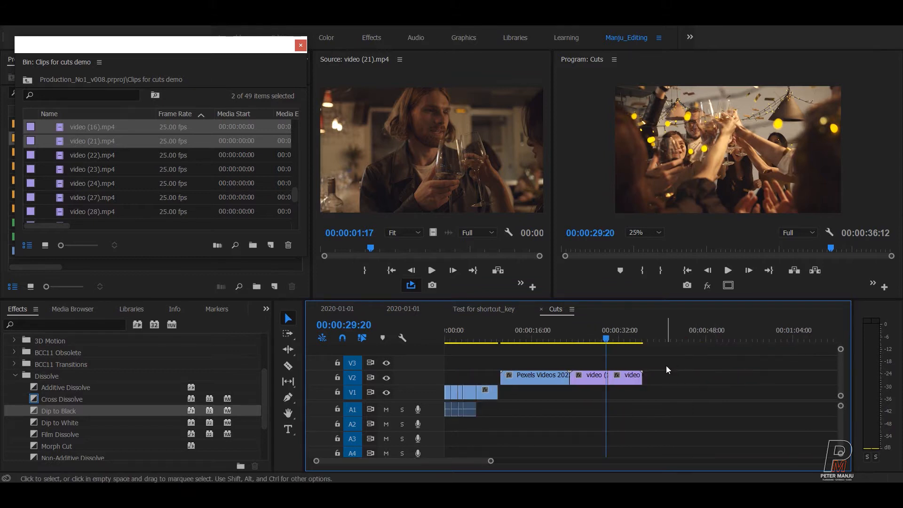
key("ctrl+s")
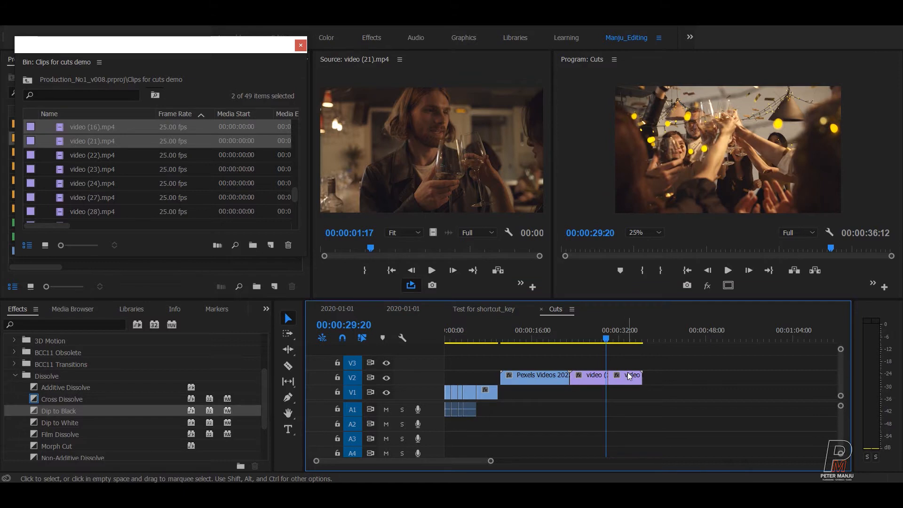
key("equal")
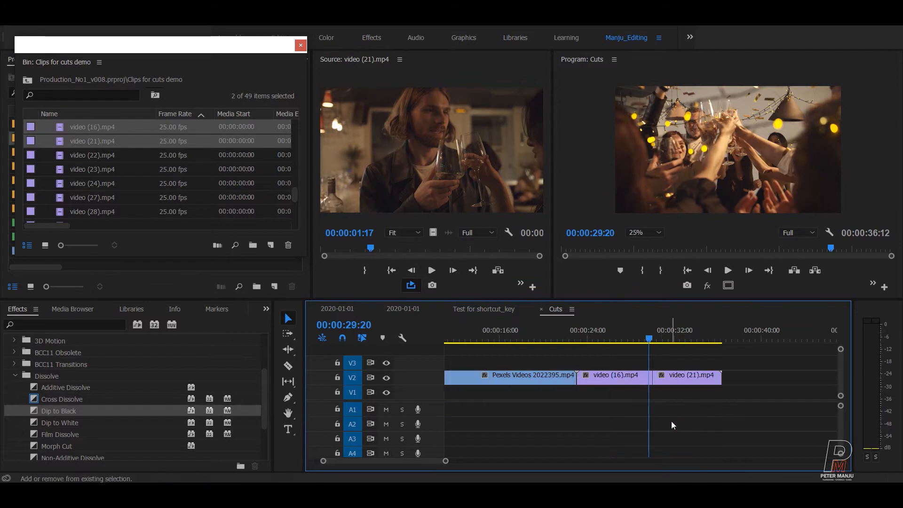
Play back and scrub the V2 clips from video (16).mp4 back into Pexels Videos 2022395.mp4 to review the footage
key("minus")
key("minus")
key("minus")
left_click_drag(539, 382, 500, 396)
left_click(655, 436)
left_click_drag(578, 364, 498, 397)
left_click(639, 432)
key("equal")
left_click_drag(608, 334, 590, 335)
key("equal")
key("space")
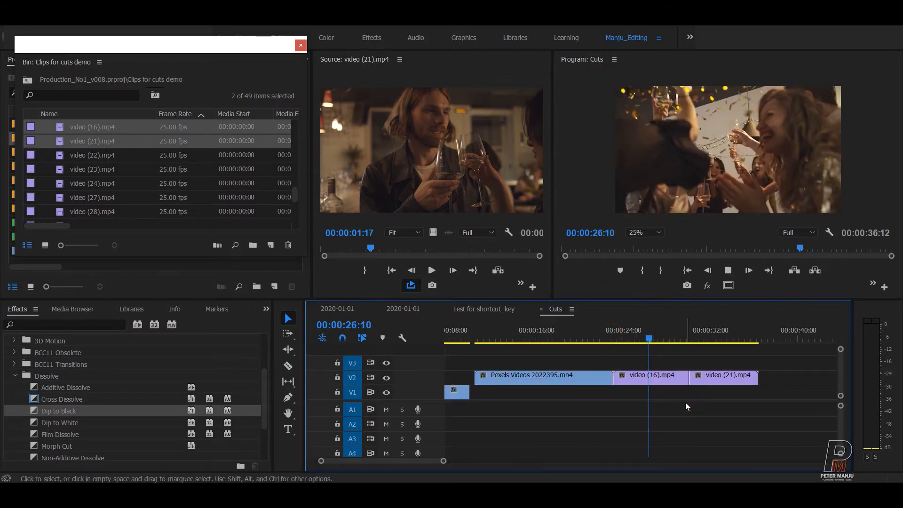
left_click_drag(654, 337, 552, 340)
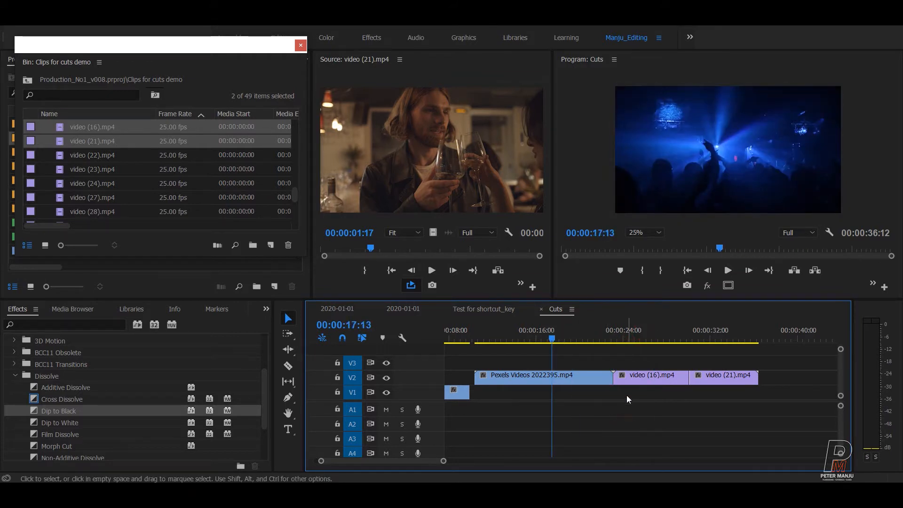
Cut Pexels Videos 2022395.mp4 on V2 at about 00:00:12:02 and delete the part before the cut
key("Up")
left_click_drag(517, 336, 489, 392)
key("ctrl+k")
key("Delete")
Cut Pexels Videos 2022395.mp4 on V2 at 00:00:13:17 and delete the remainder after the cut
key("space")
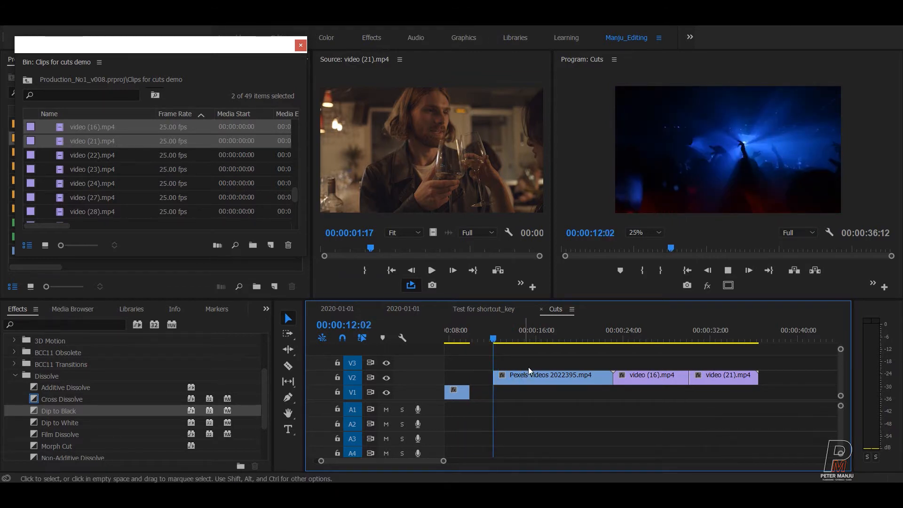
key("space")
key("ctrl+k")
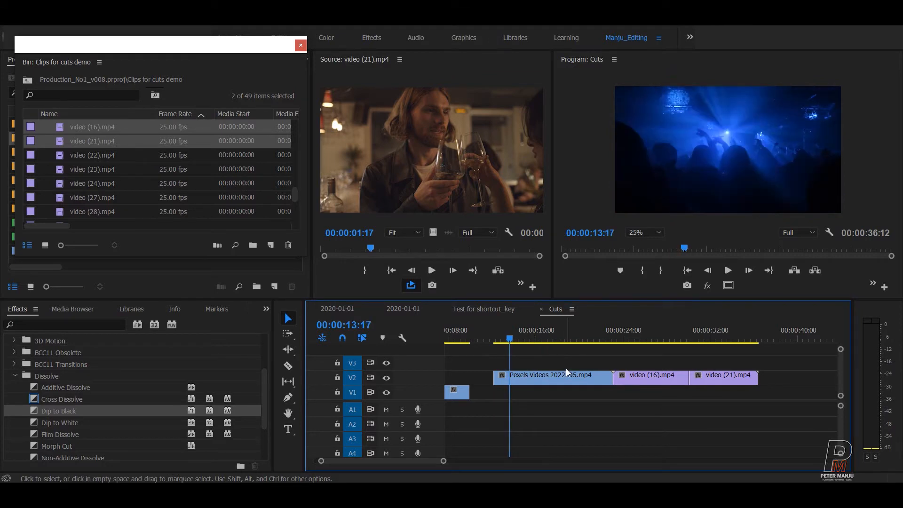
left_click_drag(565, 369, 553, 408)
key("Delete")
Mark the empty gap from 00:00:13:17 to the start of video (16).mp4 with In and Out points and extract it
key("i")
key("Down")
key("Left")
key("o")
key("apostrophe")
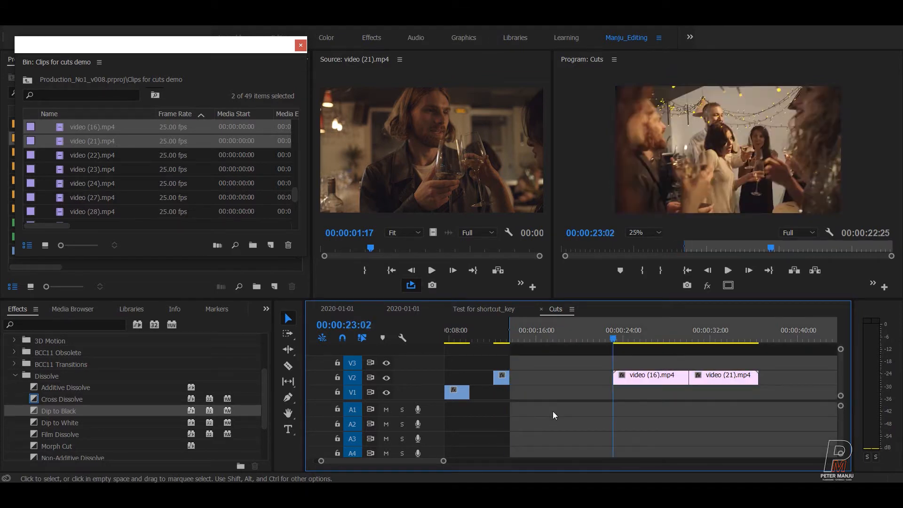
Extract the opening of video (16).mp4, from its start at 00:00:13:17 to just before the glasses meet at 00:00:18:14
left_click_drag(540, 337, 565, 336)
key("o")
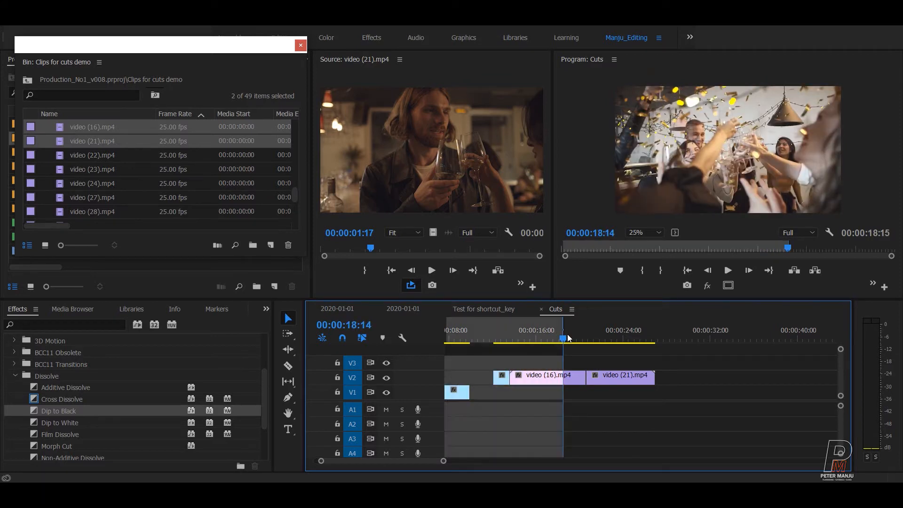
key("Up")
key("i")
key("apostrophe")
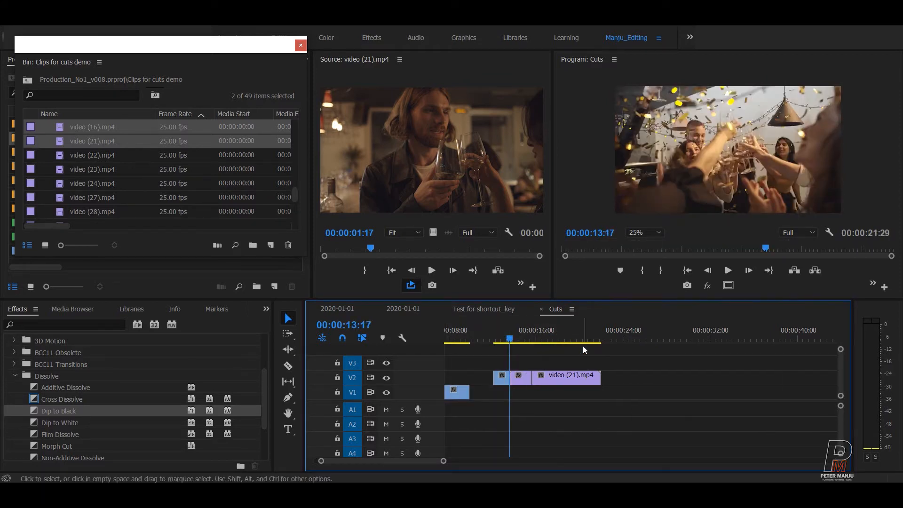
Shorten video (21).mp4 by extracting everything from about 00:00:17:07 to the clip's end
key("Down")
key("space")
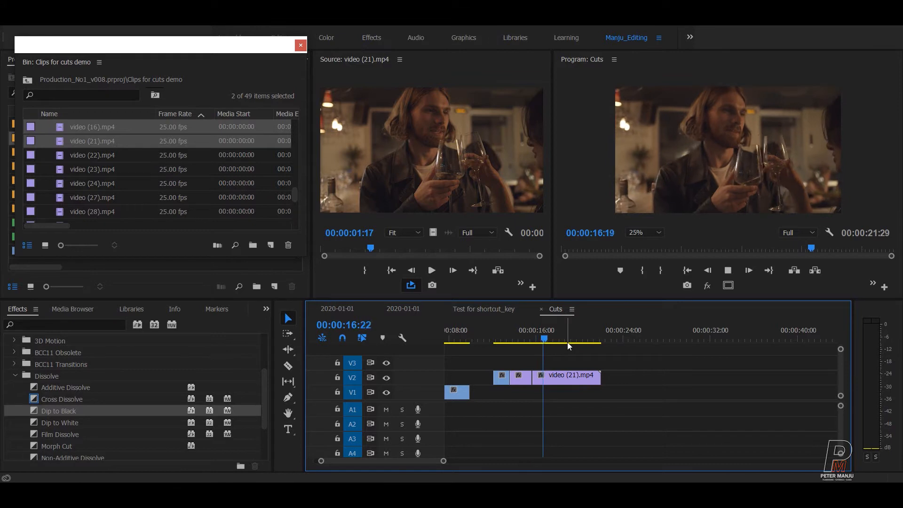
key("i")
key("Down")
key("o")
key("apostrophe")
Play back the shortened V2 clips through the cut into video (21).mp4 to check the pacing
key("Up")
key("Up")
key("Up")
key("space")
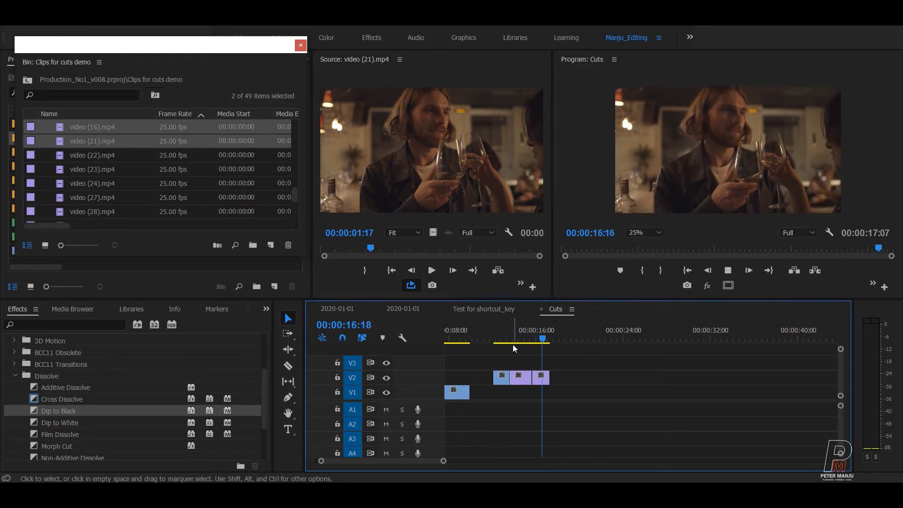
key("Up")
Browse the clips bin for another party shot and place a short section of video (18).mp4 on V1 after video (16).mp4
left_click(182, 186)
scroll(182, 185, "up", 4)
scroll(182, 185, "up", 5)
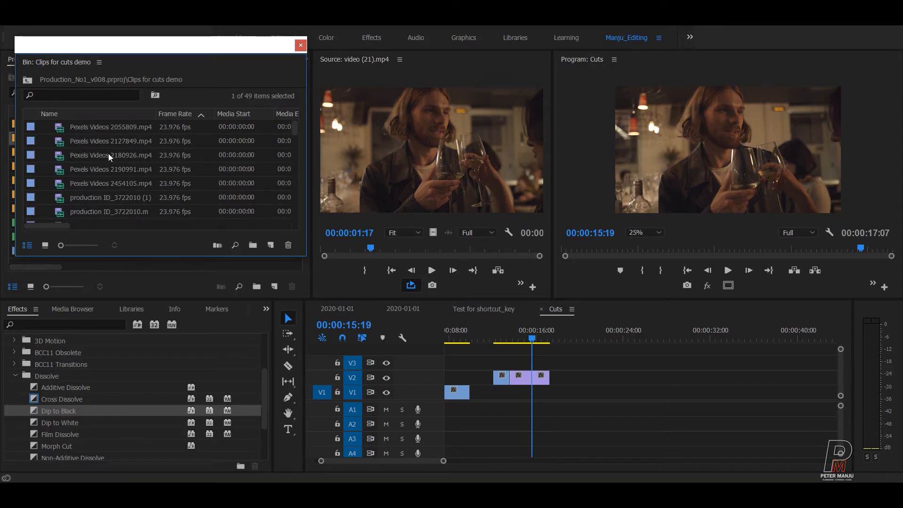
double_click(57, 130)
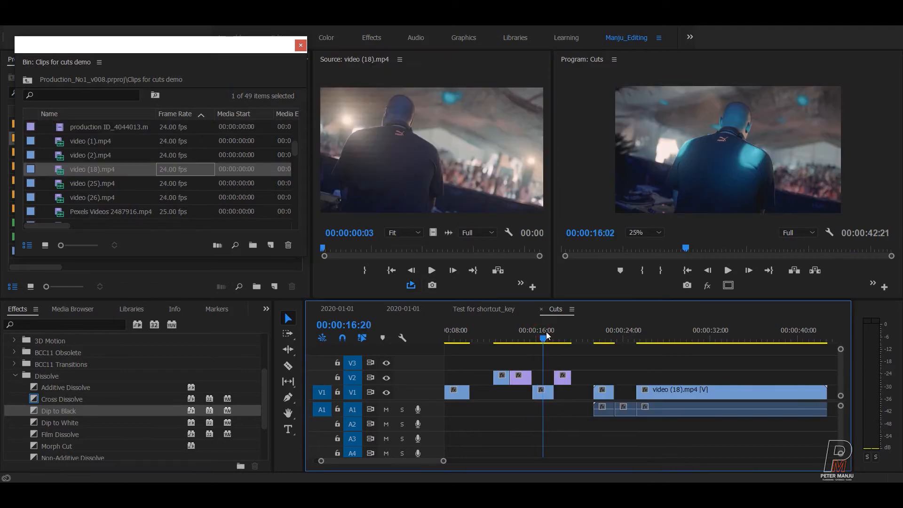
Play the new order and move the video (18).mp4 section on V1 to directly after the Pexels clip, ahead of video (16).mp4
left_click_drag(546, 331, 495, 350)
key("space")
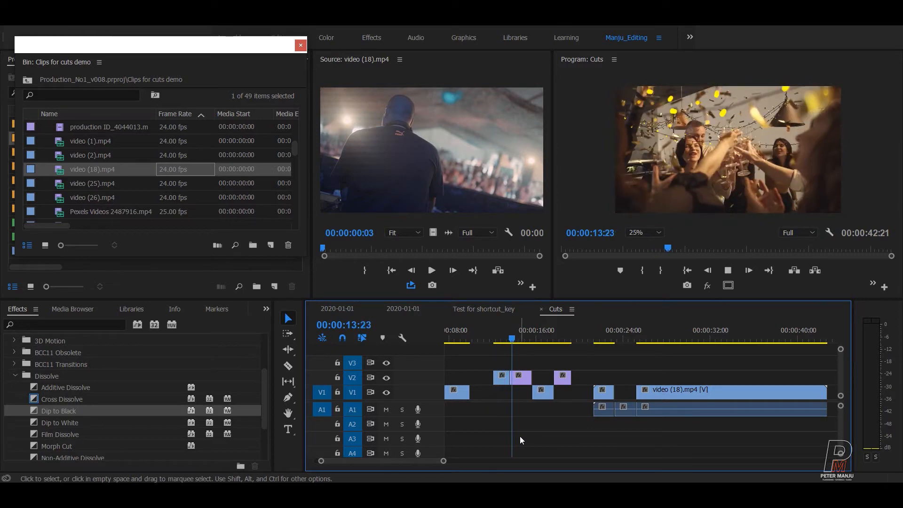
left_click_drag(545, 392, 562, 379)
left_click(613, 363)
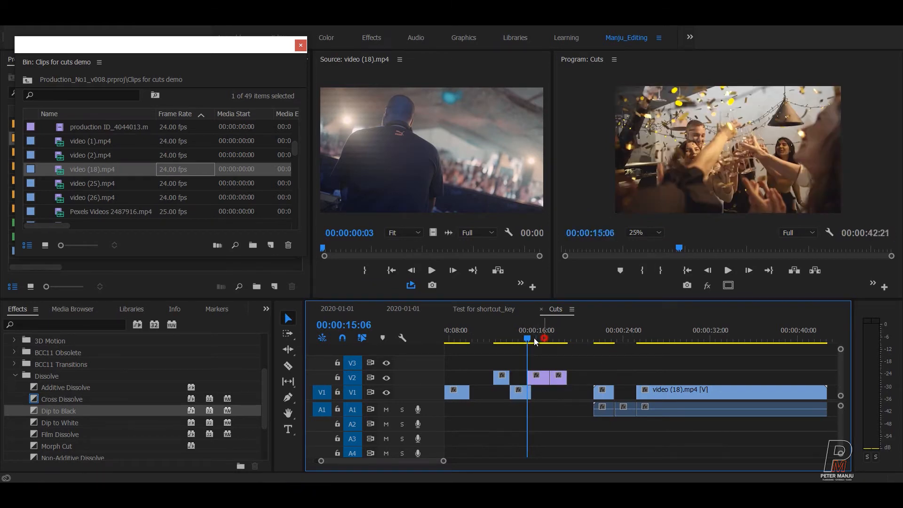
Play back the rearranged clips from the Pexels shot into video (16).mp4
left_click(497, 341)
key("space")
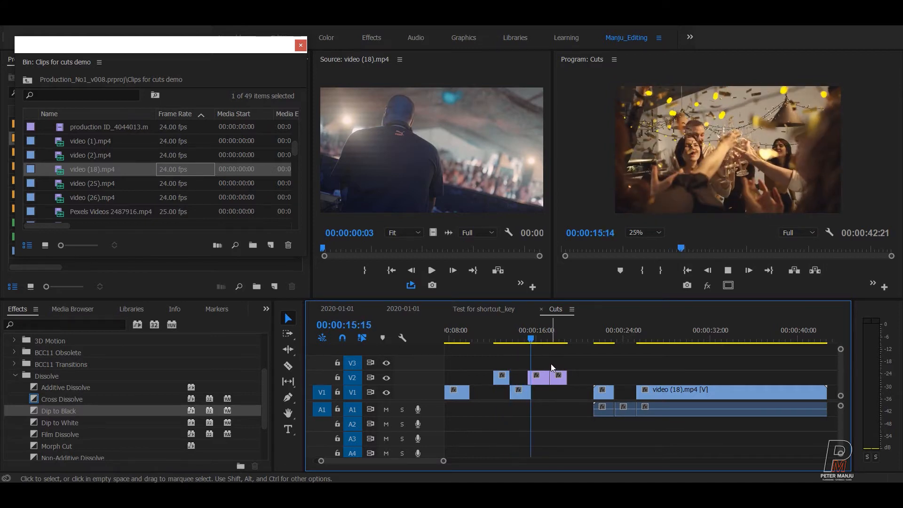
key("space")
key("equal")
key("equal")
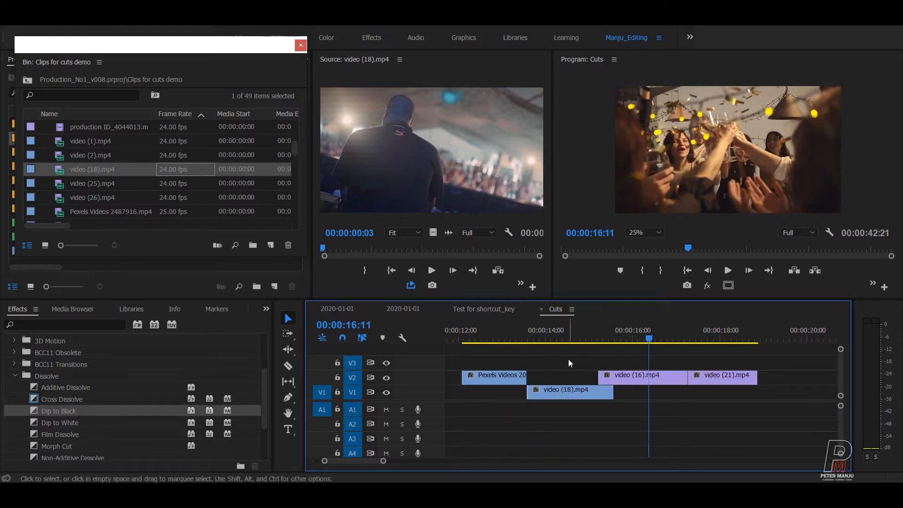
Examine each cut in turn, from the Pexels clip to video (18).mp4, video (16).mp4 and video (21).mp4
scroll(569, 359, "up", 3)
left_click(596, 339)
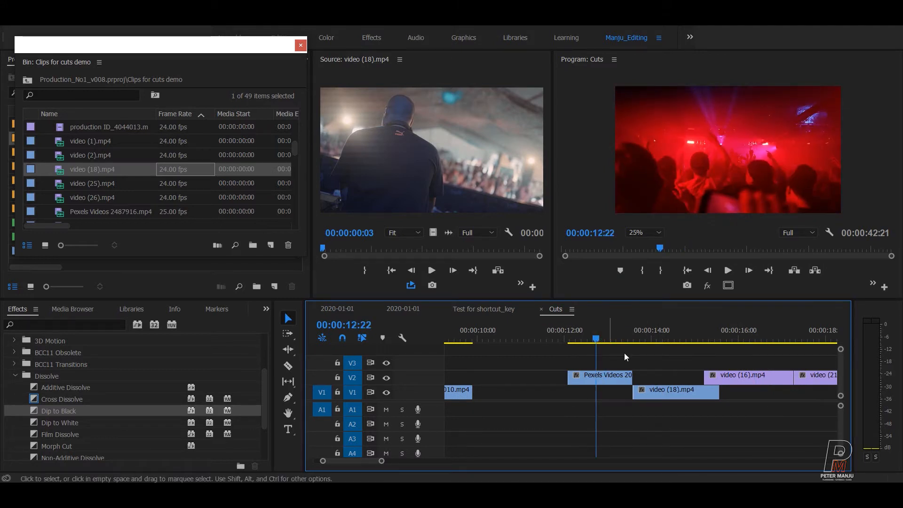
mouse_move(607, 337)
left_mouse_down()
mouse_move(661, 335)
mouse_move(614, 343)
left_mouse_up()
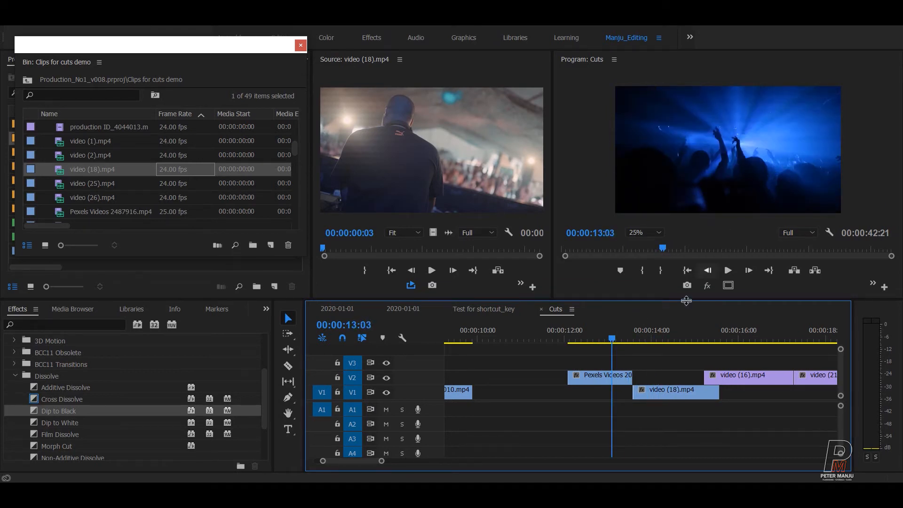
key("space")
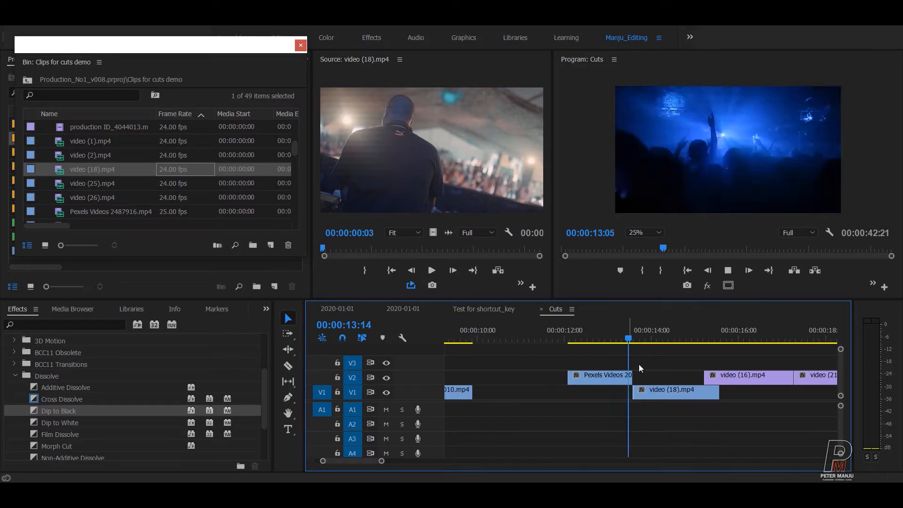
key("space")
key("space")
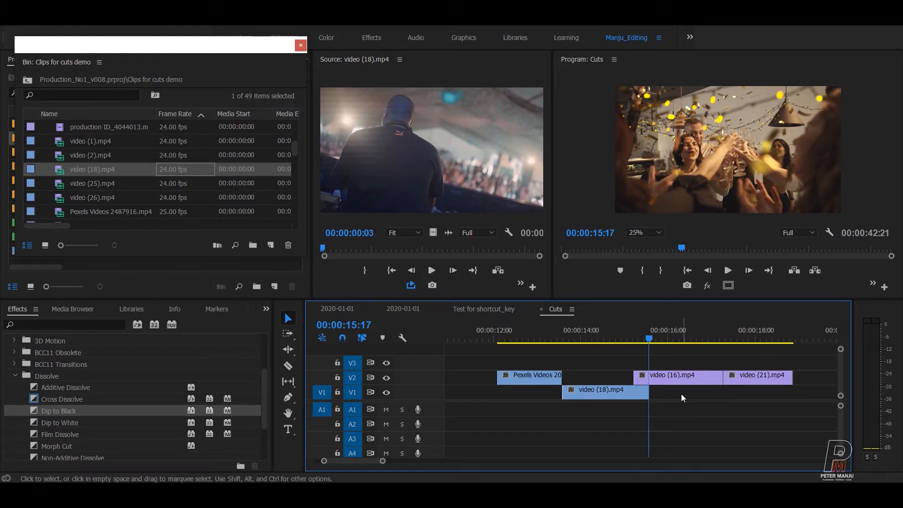
left_click_drag(647, 339, 624, 340)
key("space")
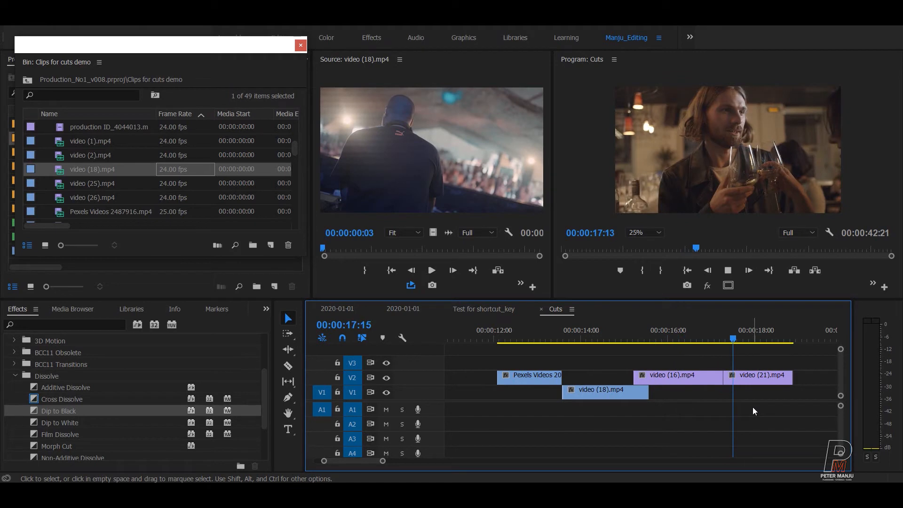
key("space")
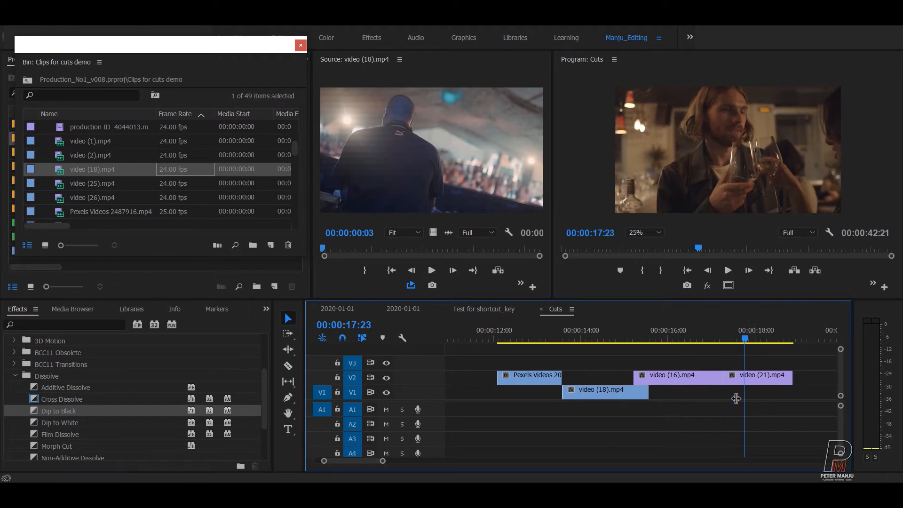
Preview clips from the bin for a reaction shot and add video (12).mp4 to V3 above video (21).mp4
double_click(62, 185)
double_click(62, 199)
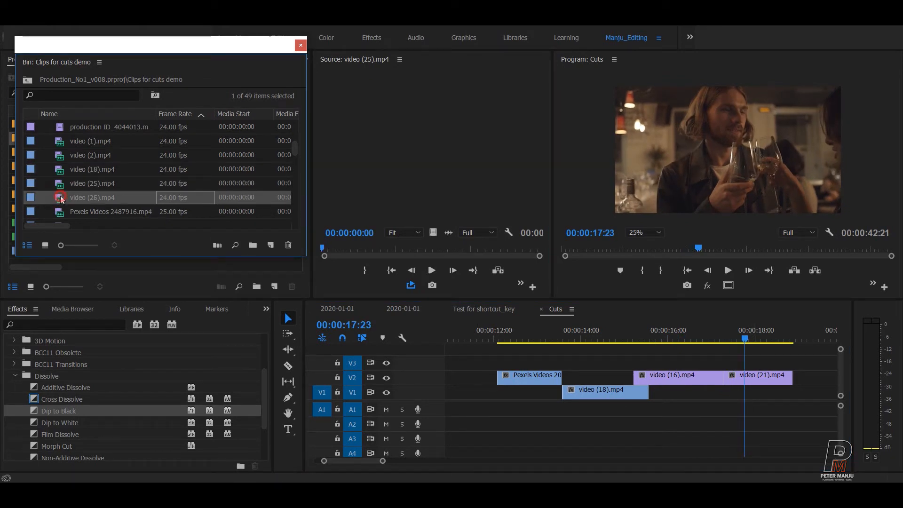
scroll(123, 157, "down", 1)
double_click(55, 171)
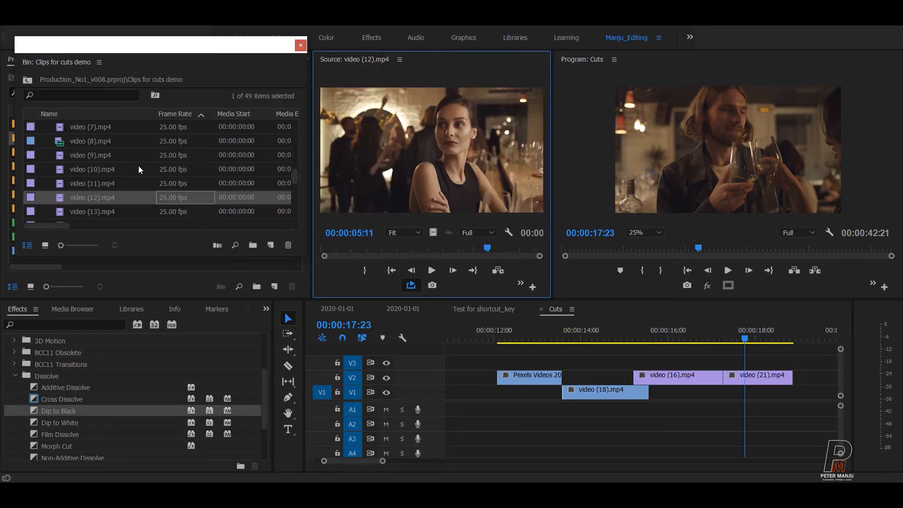
scroll(138, 166, "down", 1)
left_click_drag(60, 155, 730, 374)
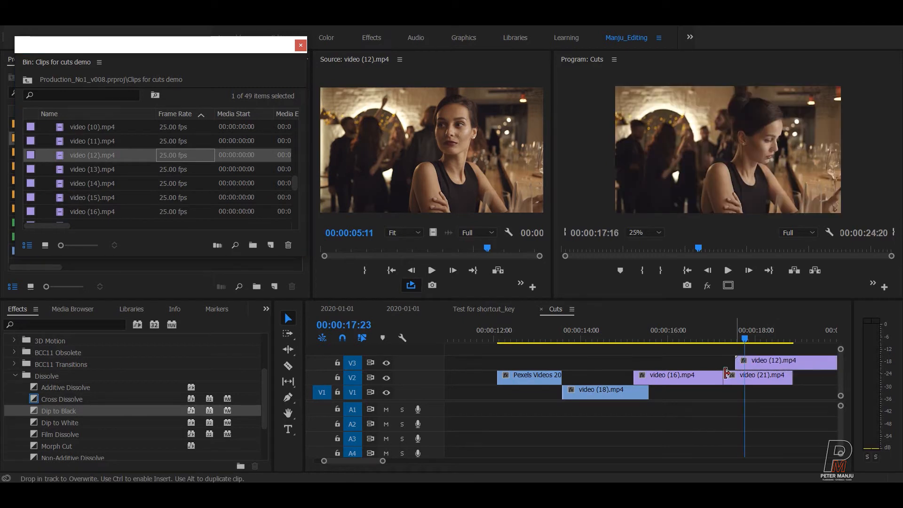
Trim the start of video (12).mp4 to the end of video (21).mp4, cut it at 00:00:19:27 and delete the remainder
key("minus")
scroll(726, 355, "down", 2)
left_click_drag(609, 331, 637, 331)
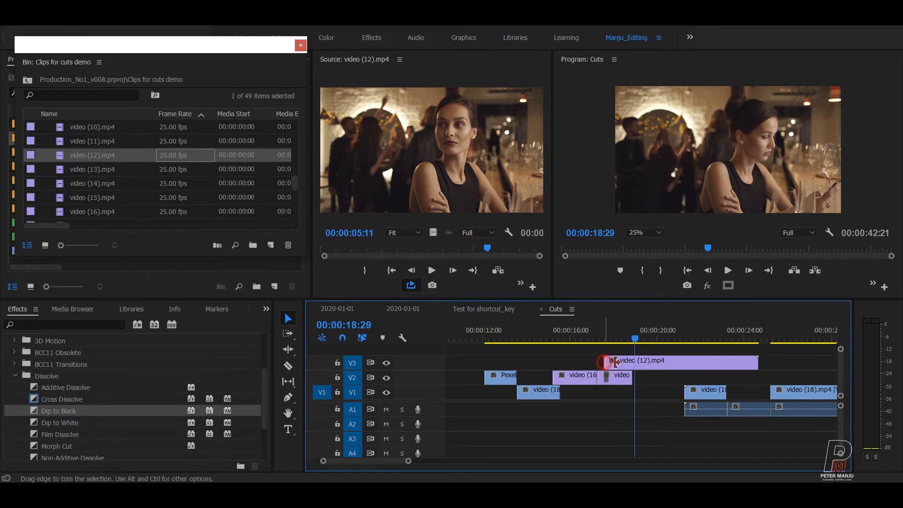
left_click_drag(610, 361, 654, 338)
left_click(668, 361)
key("ctrl+k")
left_click(679, 362)
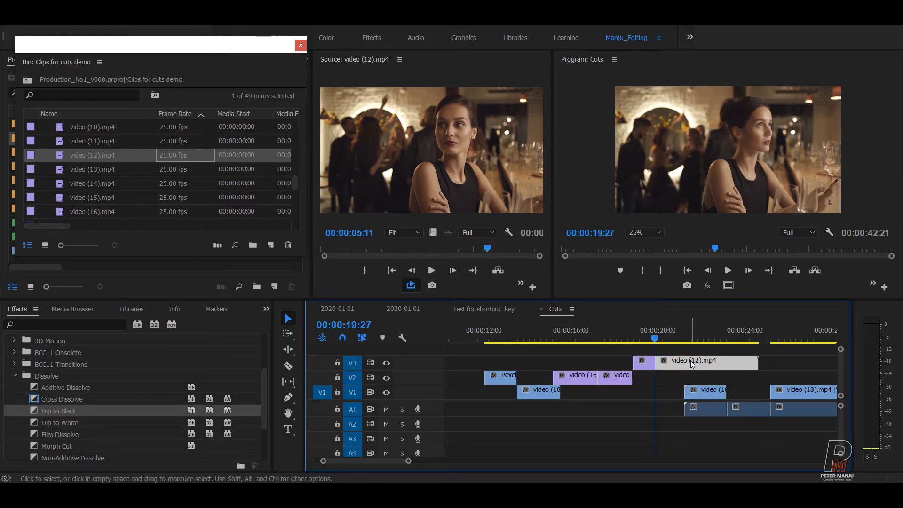
key("Delete")
Move the trimmed video (12).mp4 on V3 over the start of video (18).mp4 and align video (16).mp4 and video (21).mp4 directly behind it
left_click_drag(644, 362, 528, 366)
left_click_drag(577, 354, 569, 380)
left_click(573, 410)
Play back the sequence from 00:00:12:01 to check the cuts into the video (12).mp4 shot and on to video (16).mp4
left_click_drag(589, 339, 484, 339)
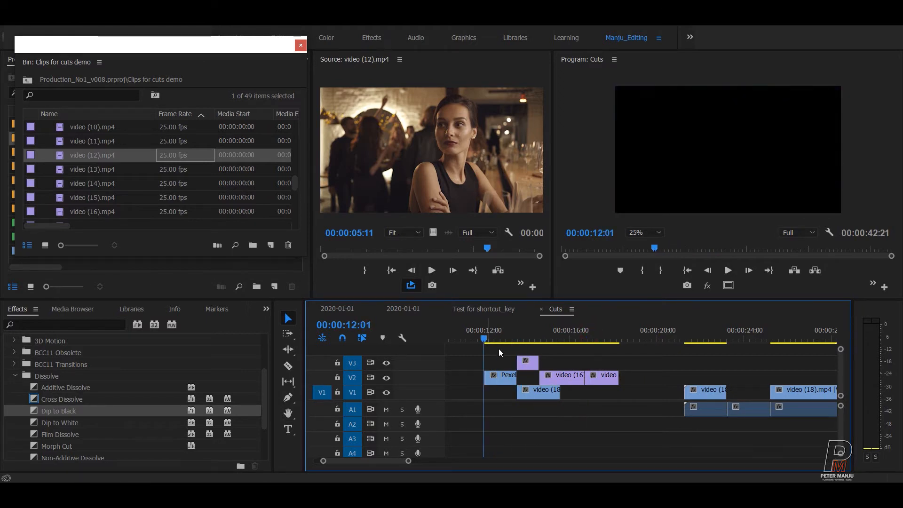
key("space")
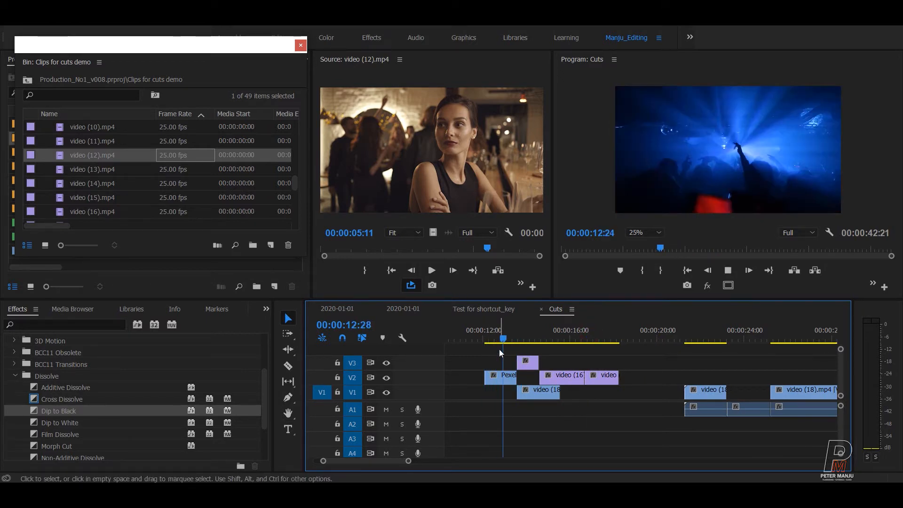
key("space")
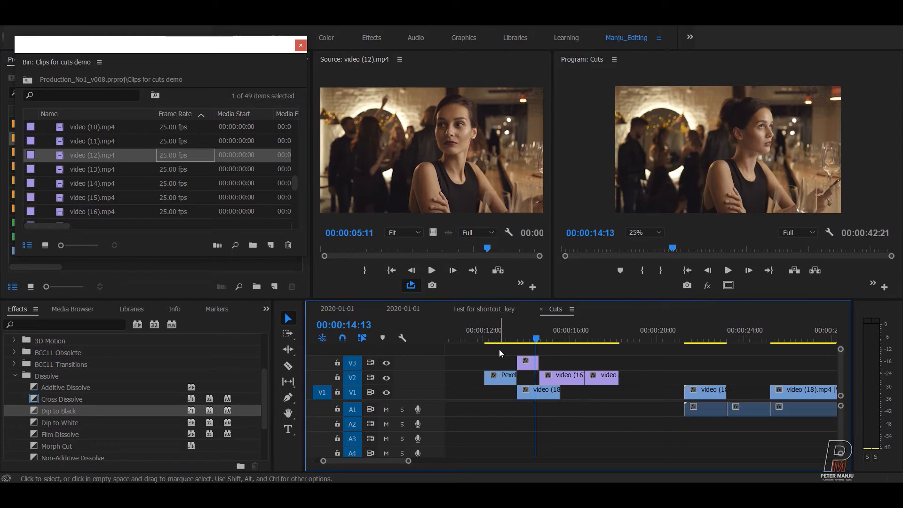
key("equal")
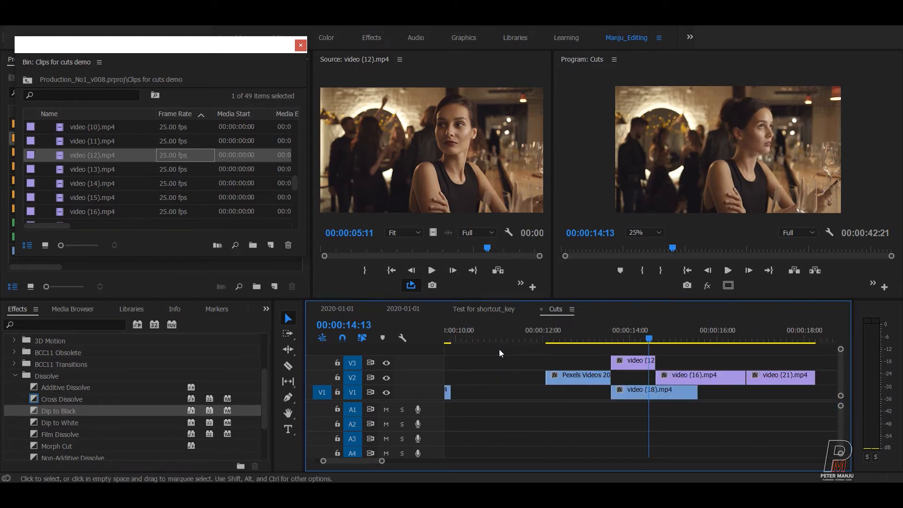
key("space")
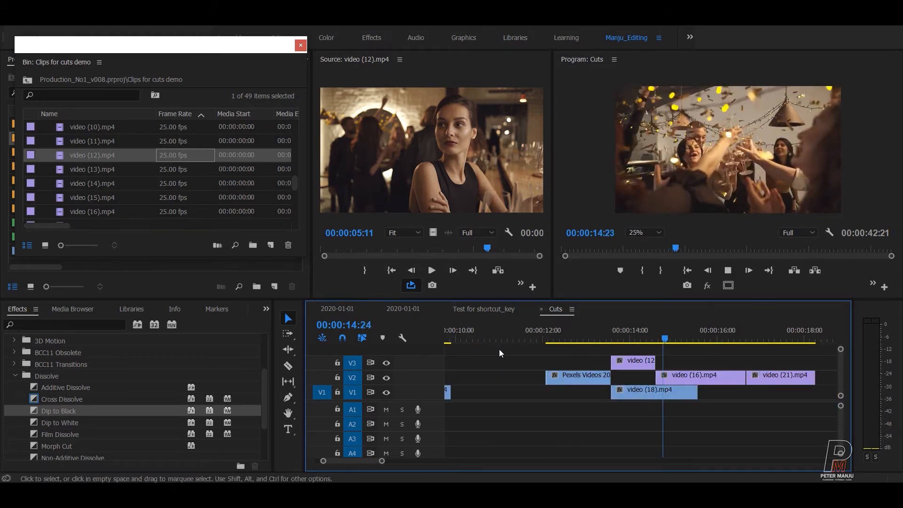
key("Up")
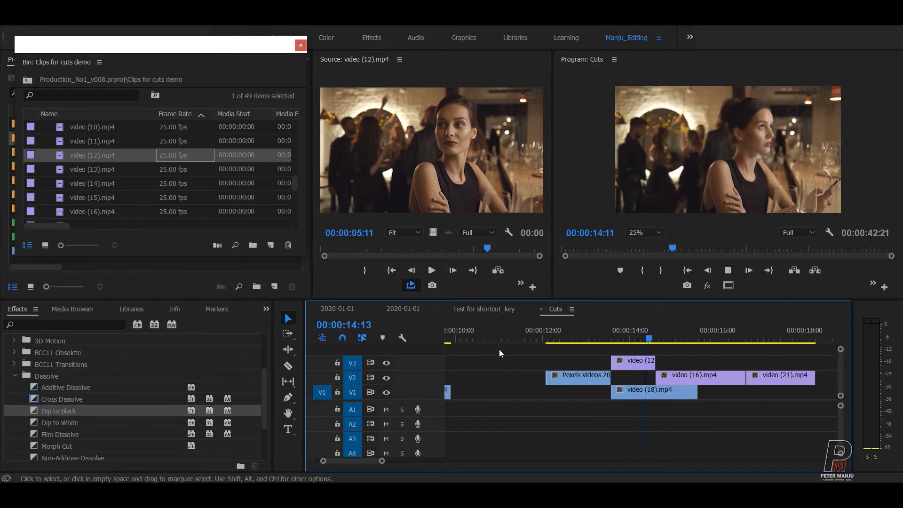
Replay the cut from the video (12).mp4 reaction shot to video (16).mp4, starting from about 00:00:14:07
key("space")
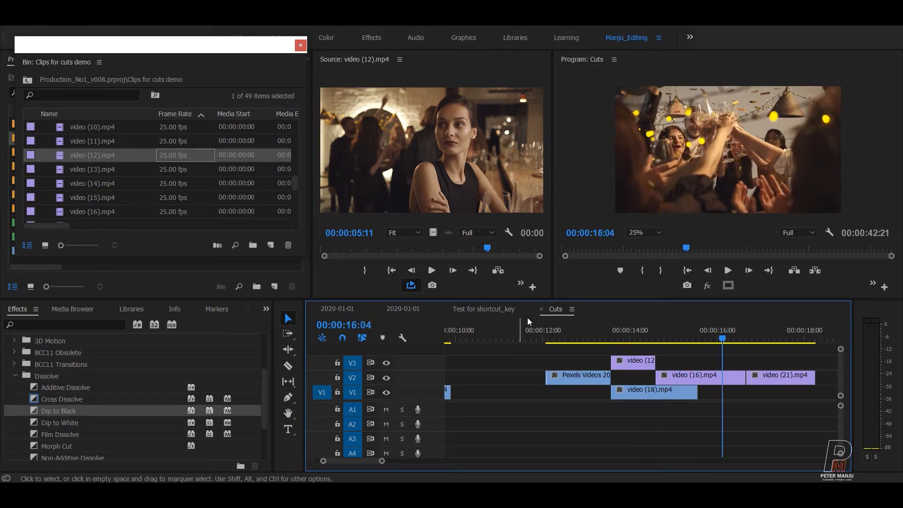
left_click_drag(652, 334, 643, 339)
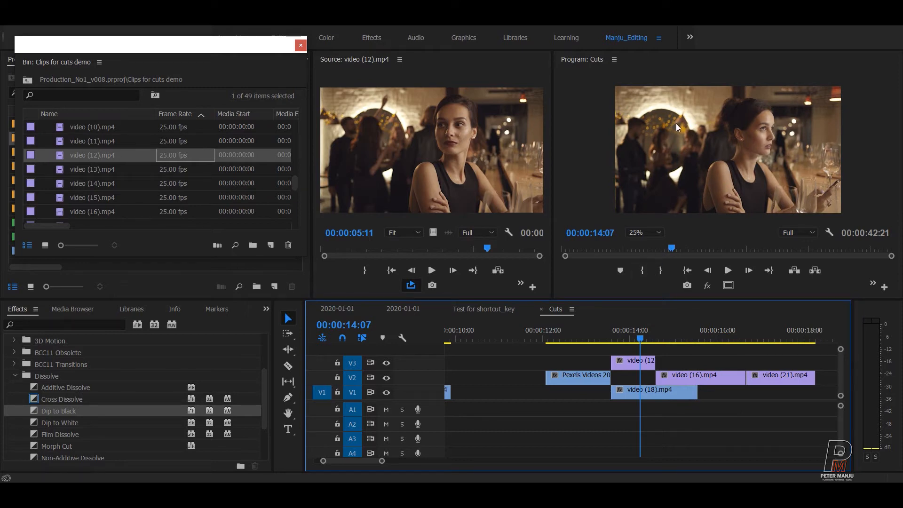
key("space")
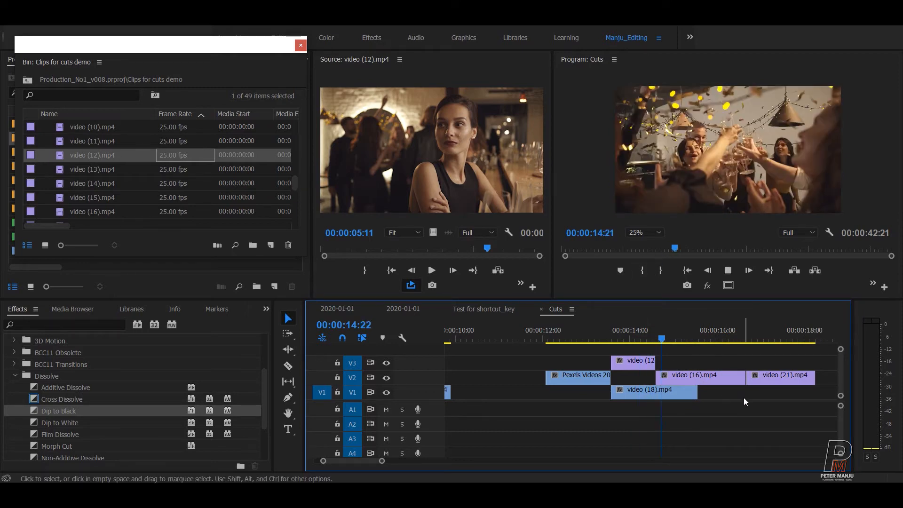
Disable video (12).mp4 on V3, play back the cut from video (18).mp4 to video (16).mp4 for comparison, and enable the clip again
left_click_drag(701, 345, 630, 344)
left_click(643, 366)
key("shift+e")
left_click_drag(632, 343, 599, 336)
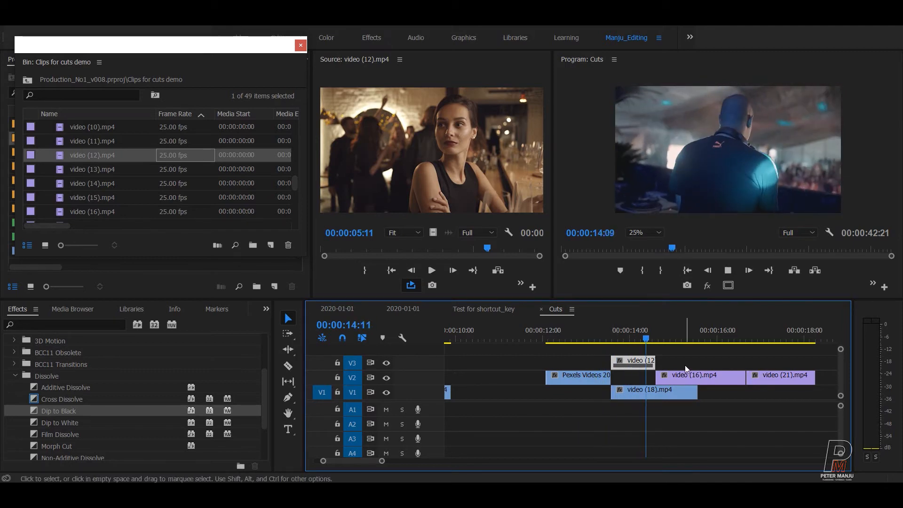
left_click_drag(674, 339, 649, 339)
key("space")
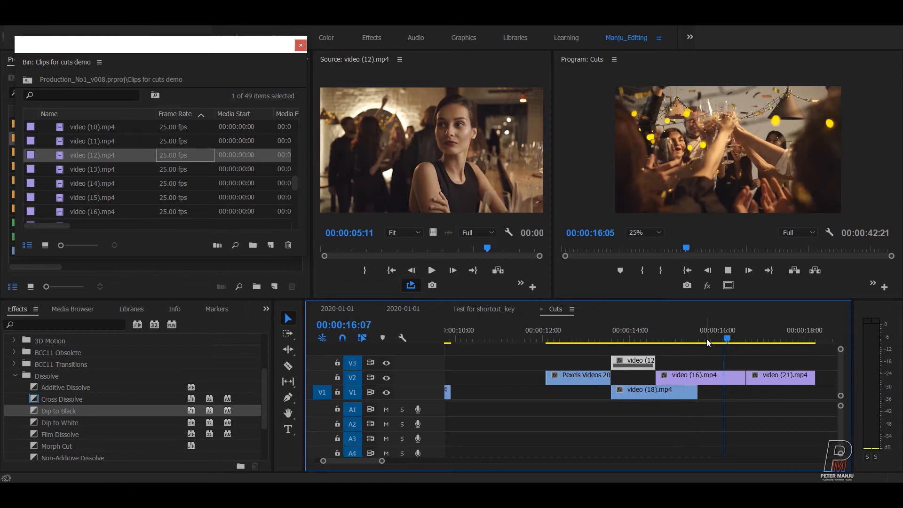
left_click(637, 337)
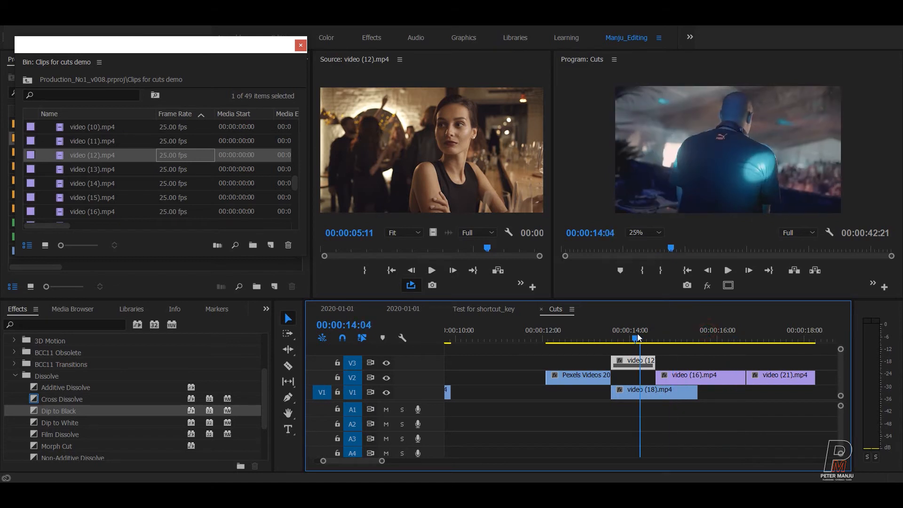
left_click(671, 360)
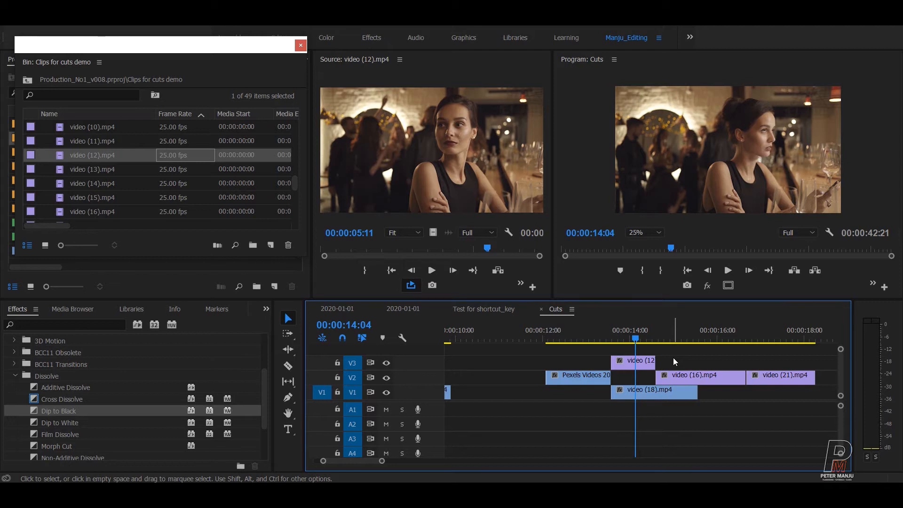
key("=")
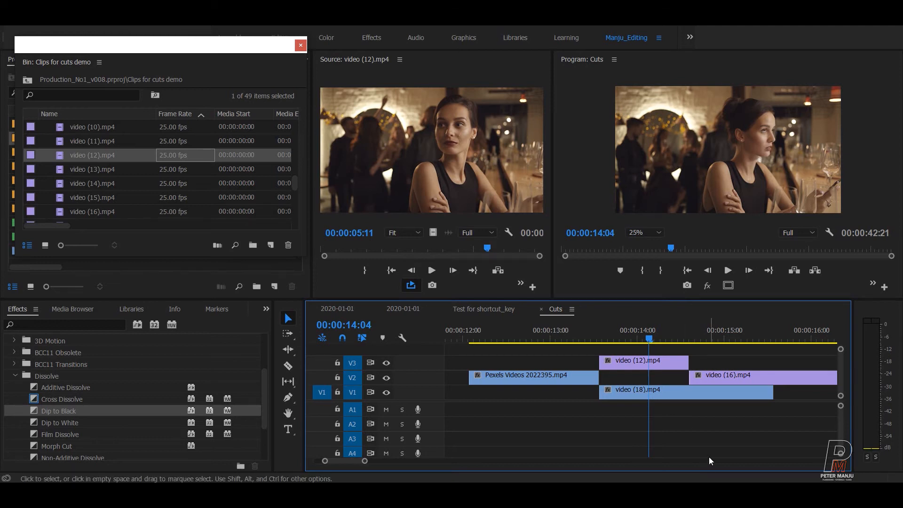
key("minus")
key("minus")
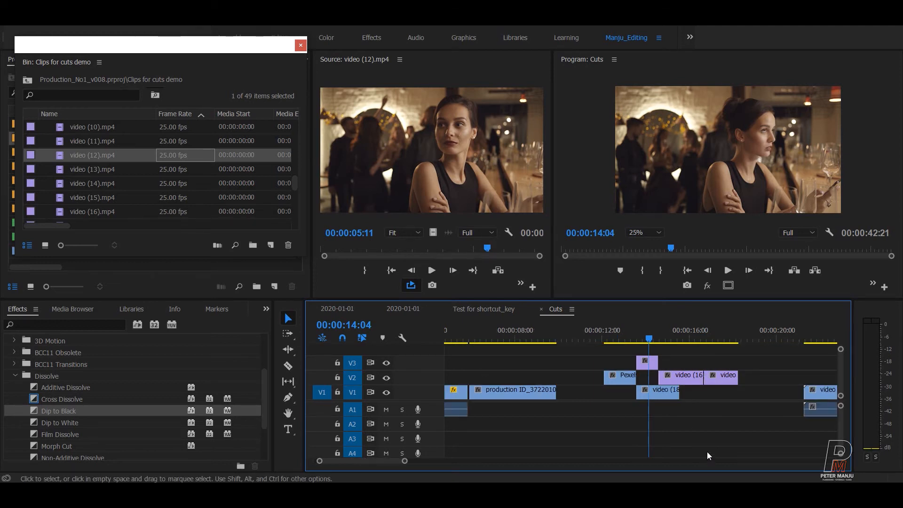
key("minus")
key("minus")
key("equal")
key("equal")
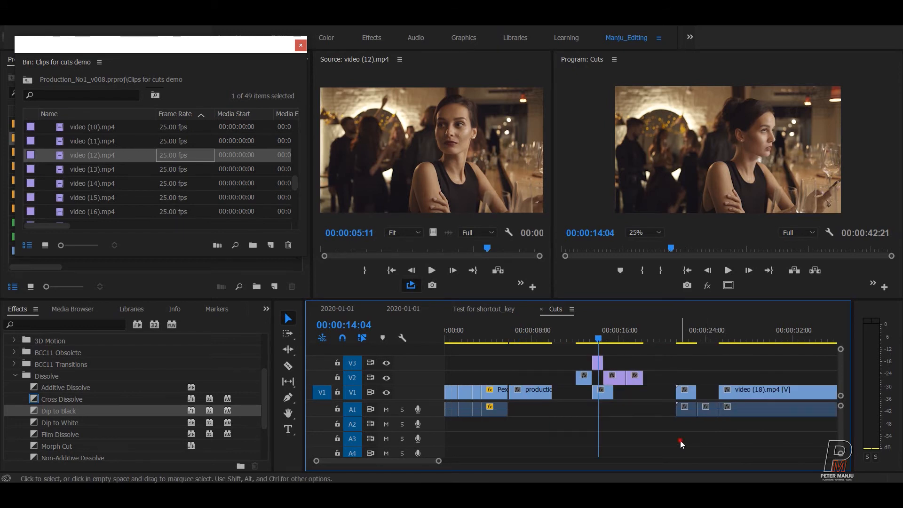
key("Down")
key("Down")
key("Down")
key("Down")
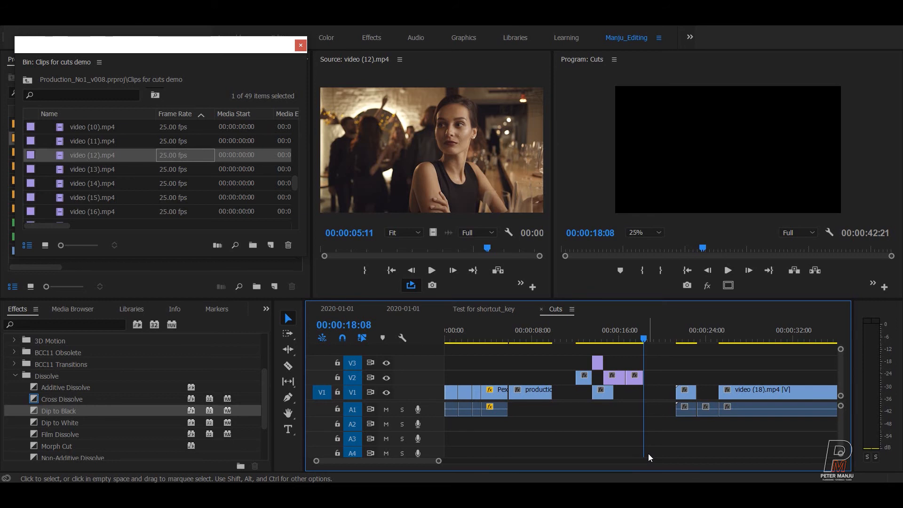
Delete all the clips from the Cuts sequence
left_click(717, 420)
key("minus")
left_click_drag(564, 331, 668, 331)
left_click_drag(688, 386, 546, 419)
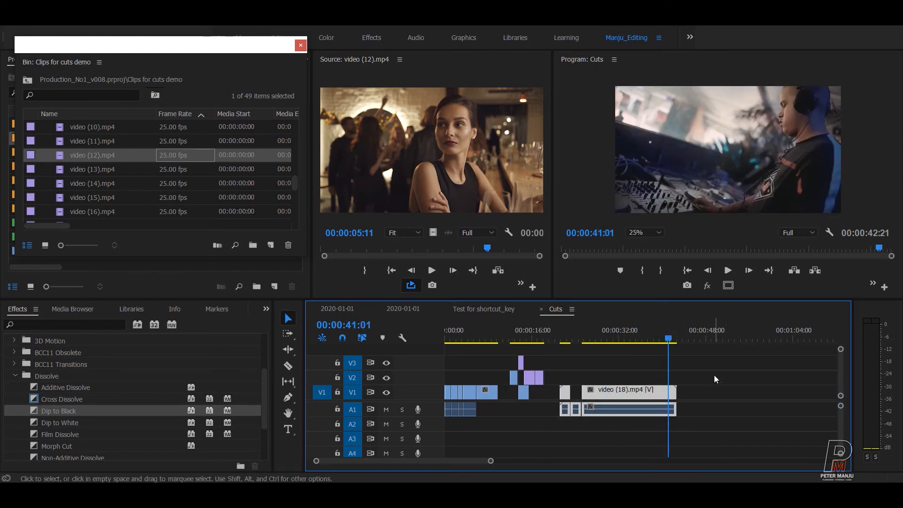
key("Delete")
key("ctrl+a")
key("Delete")
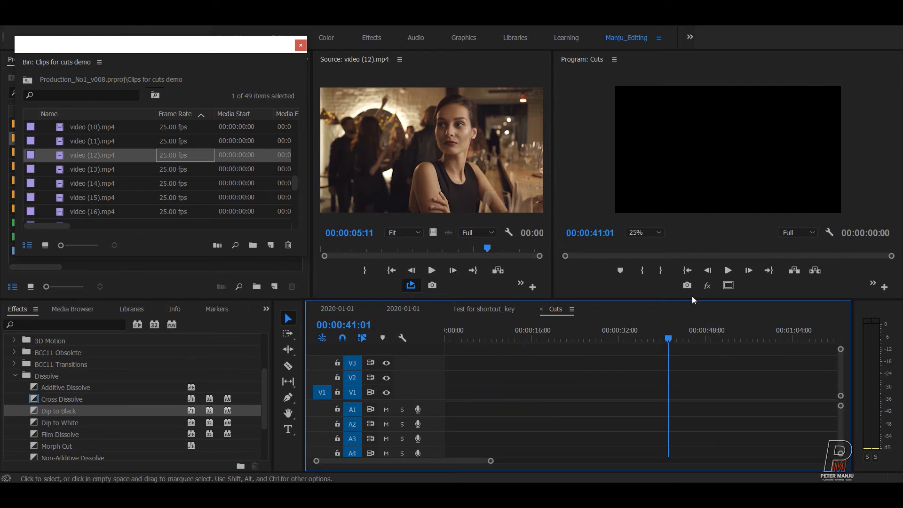
Preview video (13).mp4 and video (10).mp4, and add video (10).mp4 to V2 at 00:00:41:01, keeping the existing sequence settings
double_click(62, 168)
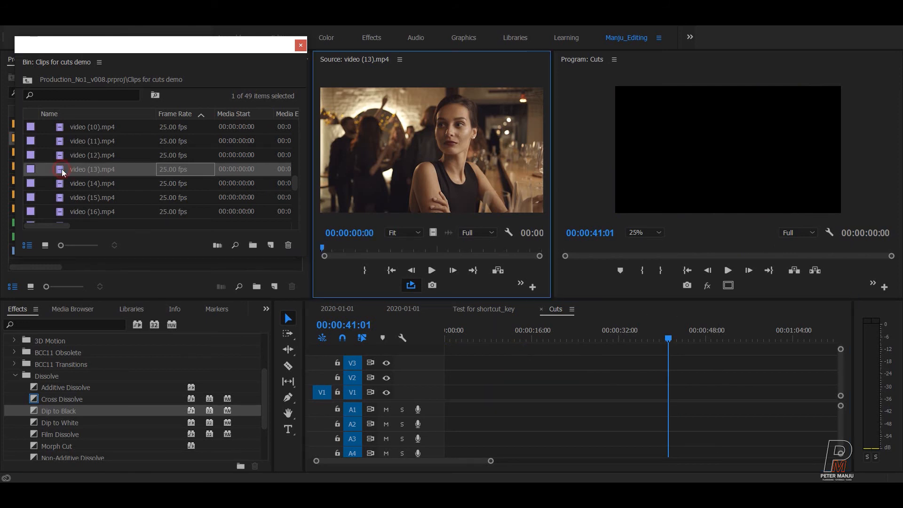
scroll(63, 154, "up", 2)
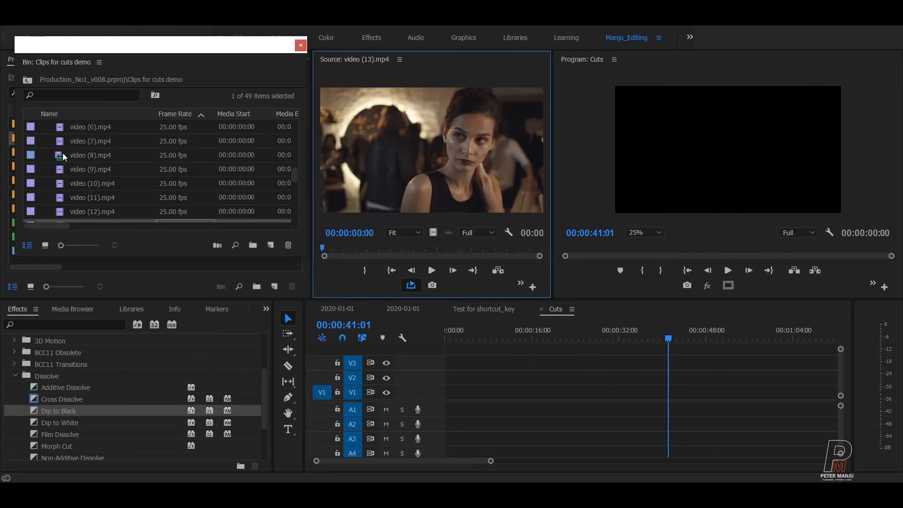
double_click(61, 182)
scroll(62, 182, "down", 1)
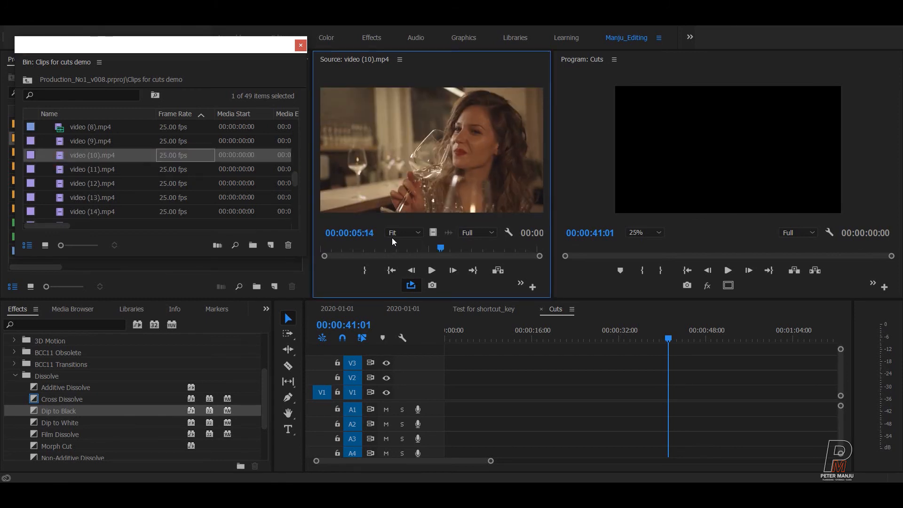
left_click_drag(63, 157, 672, 405)
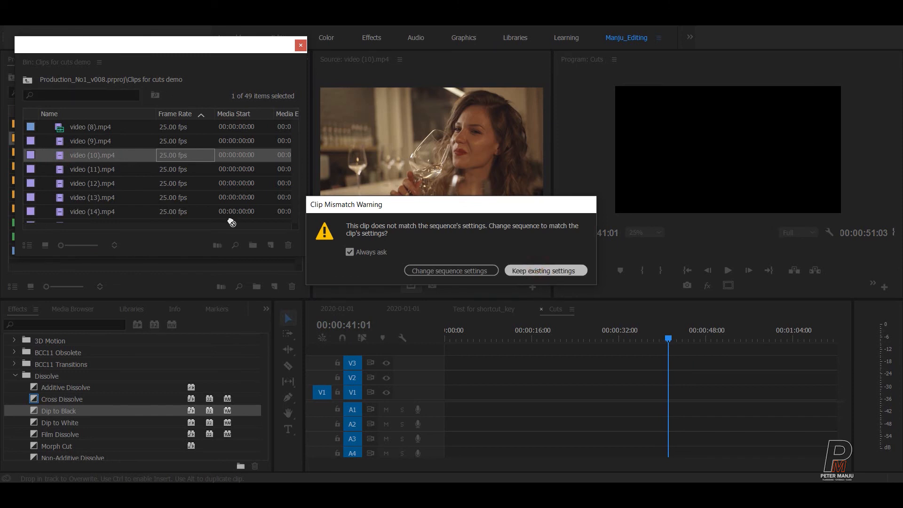
left_click(539, 270)
Preview video (9).mp4 and place it on V2 directly before video (10).mp4
left_click(63, 141)
double_click(63, 142)
left_click_drag(63, 142, 635, 387)
key("=")
Scale both video (9).mp4 and video (10).mp4 to the frame size
left_click_drag(644, 319, 622, 320)
left_click_drag(631, 369, 675, 385)
right_click(676, 383)
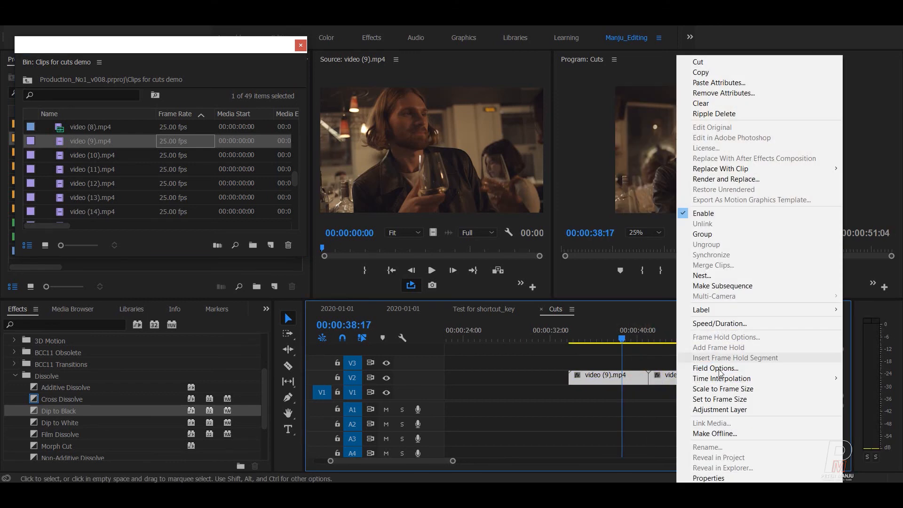
left_click(714, 387)
Find the toasting moment in video (9).mp4 and trim the clip's end to 00:00:35:16
left_click_drag(631, 332, 570, 352)
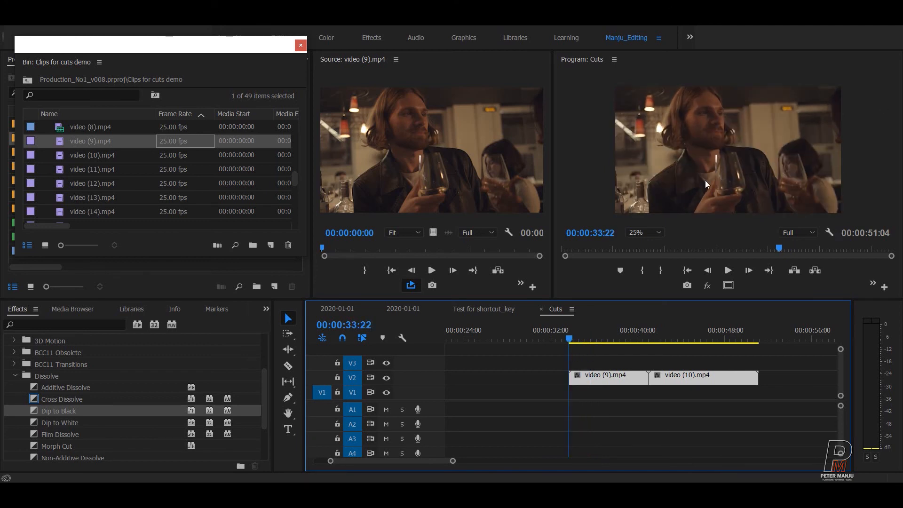
left_click_drag(567, 338, 588, 337)
left_click_drag(647, 376, 592, 377)
key("equal")
key("equal")
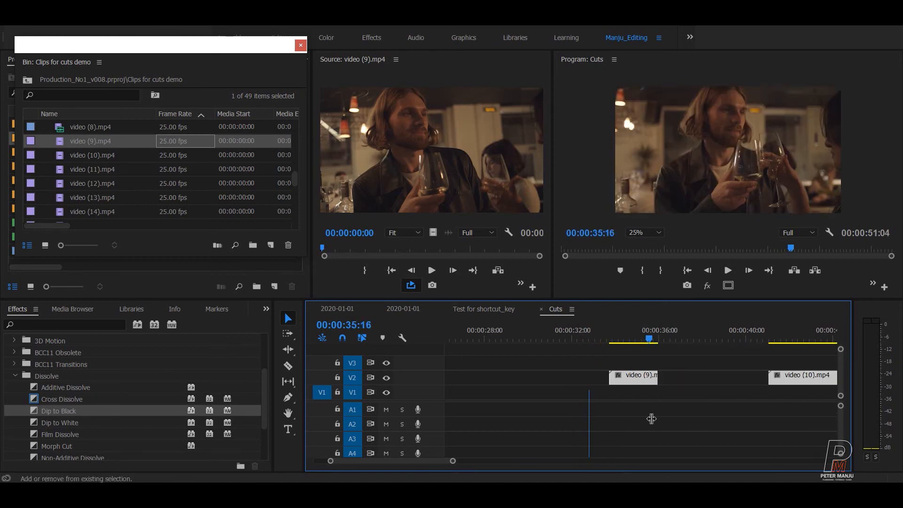
left_click_drag(664, 377, 649, 377)
Find the matching moment near the start of video (10).mp4 and extract the range from 00:00:35:16 to 00:00:41:06, joining the two clips
key("Down")
key("space")
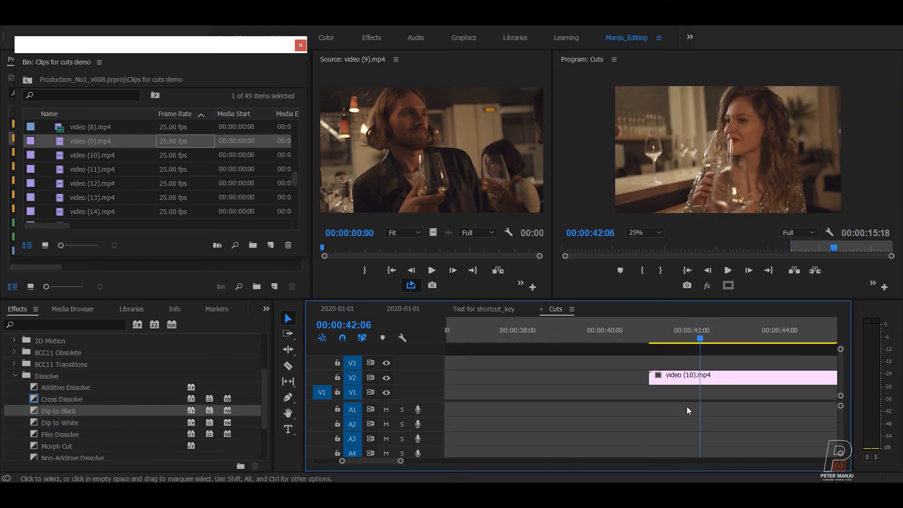
key("Up")
key("space")
key("Up")
key("space")
key("space")
key("Up")
key("space")
key("space")
key("Up")
key("space")
key("space")
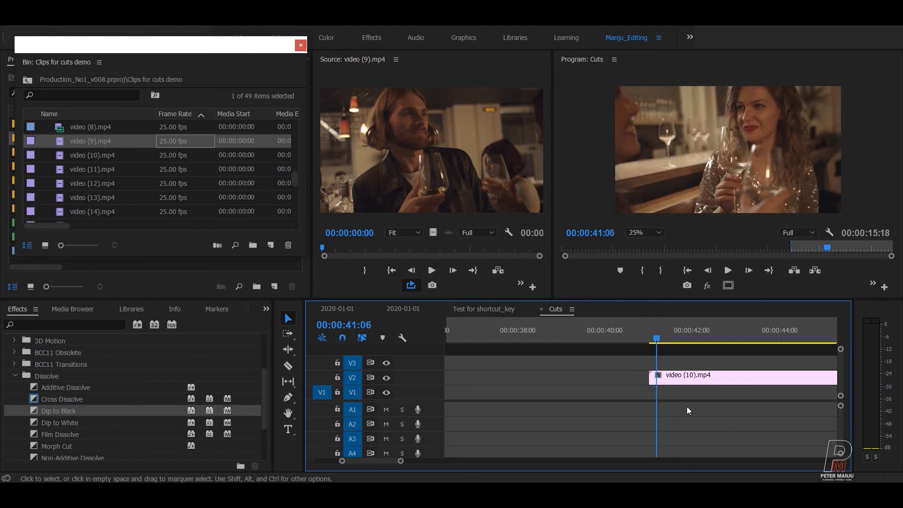
key("o")
key("apostrophe")
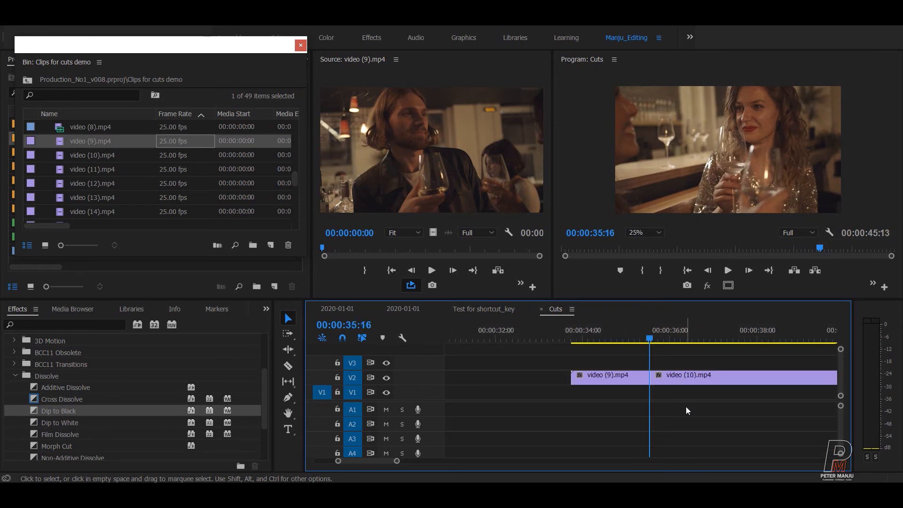
Shift video (9).mp4 slightly earlier with its end extended to video (10).mp4, and extract the single frame at 00:00:35:15
left_click_drag(651, 331, 644, 331)
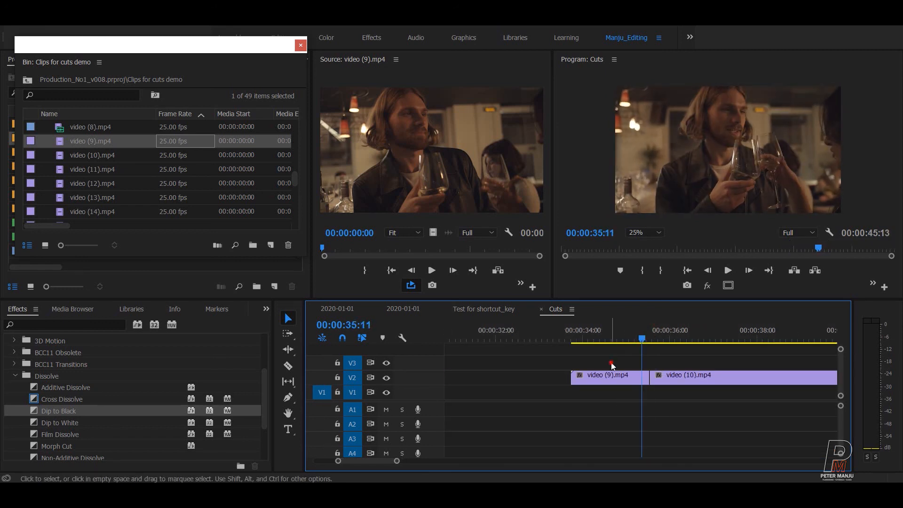
left_click_drag(620, 374, 648, 377)
key("Right")
key("Right")
key("Right")
key("Right")
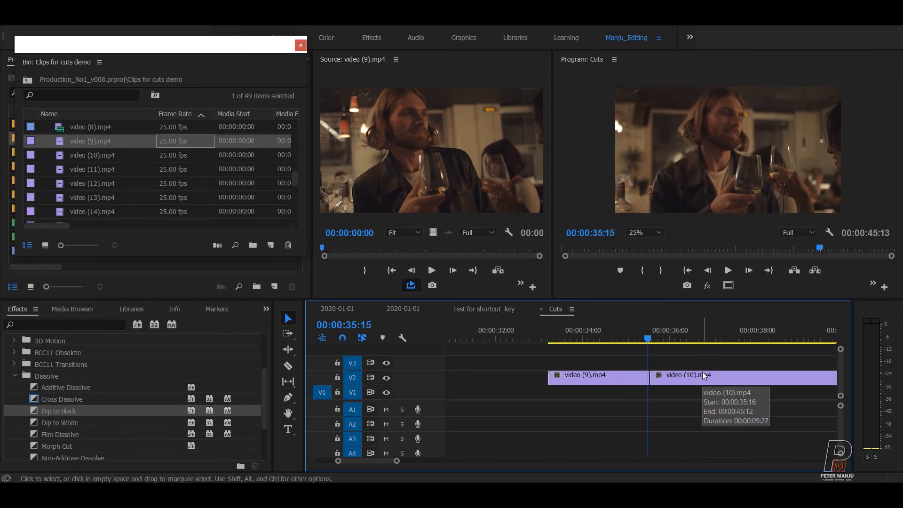
key("apostrophe")
Play back the cut from video (9).mp4 to video (10).mp4 several times to check the matched toasting action
left_click_drag(651, 337, 579, 340)
left_click(691, 366)
key("space")
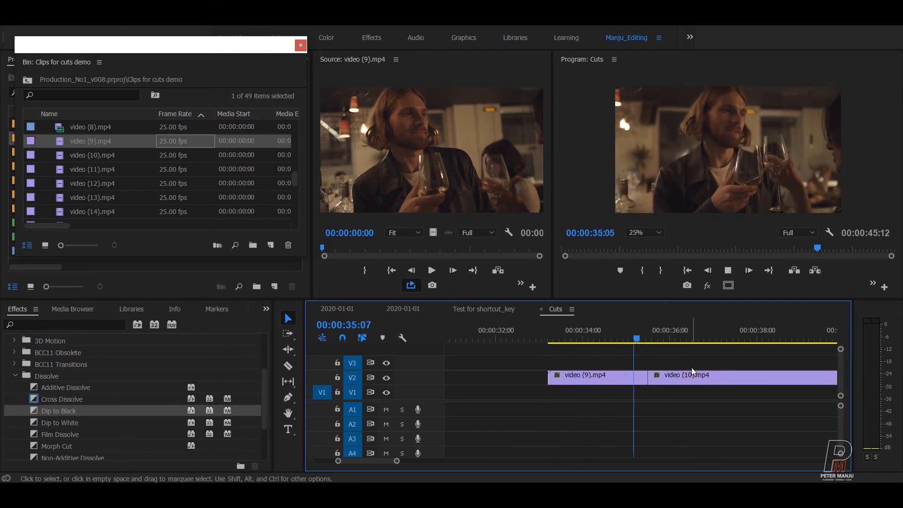
key("Up")
key("shift+k")
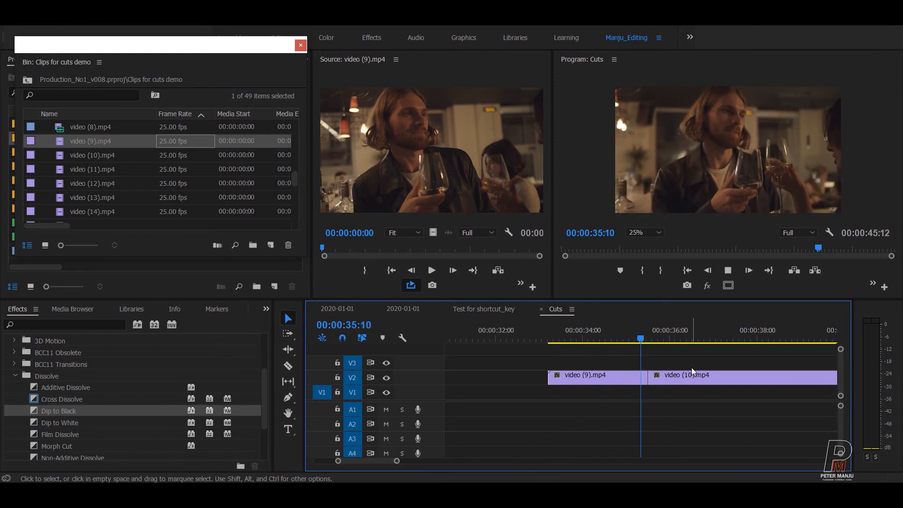
key("Up")
key("Up")
key("space")
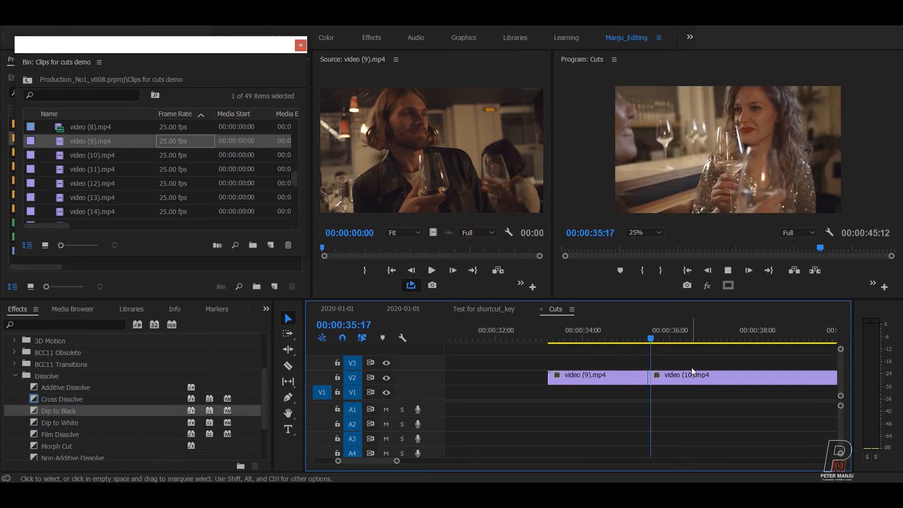
key("Up")
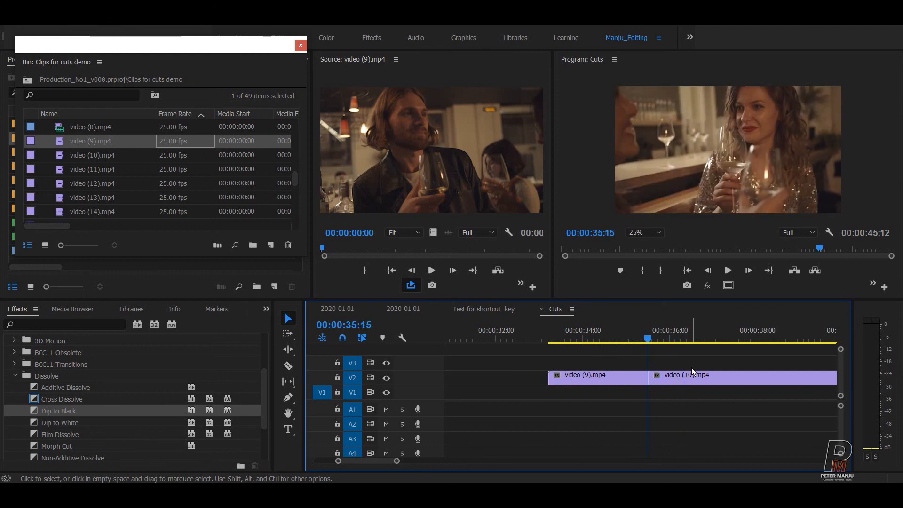
Try to roll the edit point between video (9).mp4 and video (10).mp4 earlier in trim mode, and undo the adjustment
left_click_drag(641, 339, 678, 395)
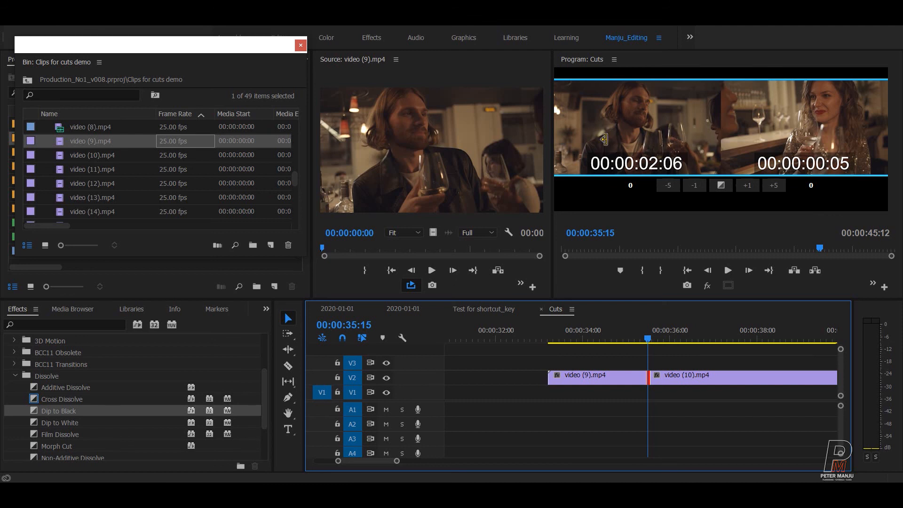
left_click_drag(739, 129, 721, 128)
key("ctrl+z")
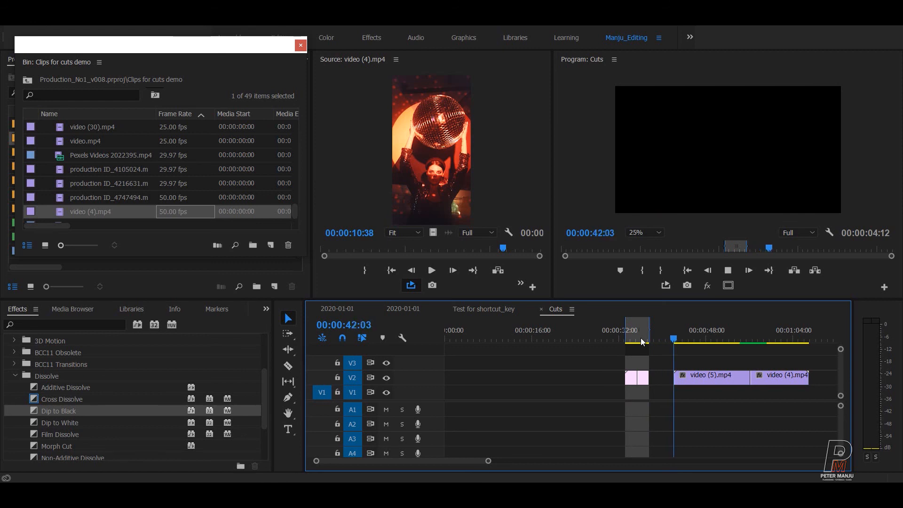
Play video (5).mp4 on V2 from its start and stop at 00:00:46:04
key("space")
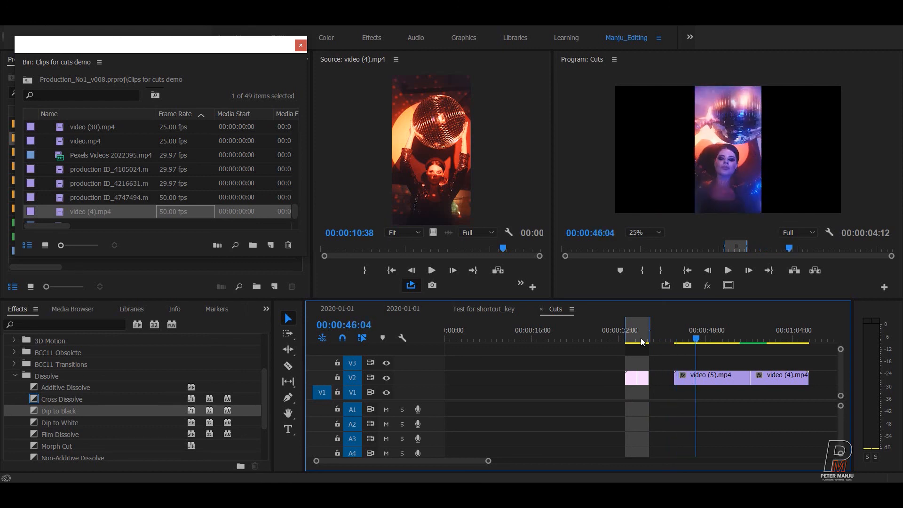